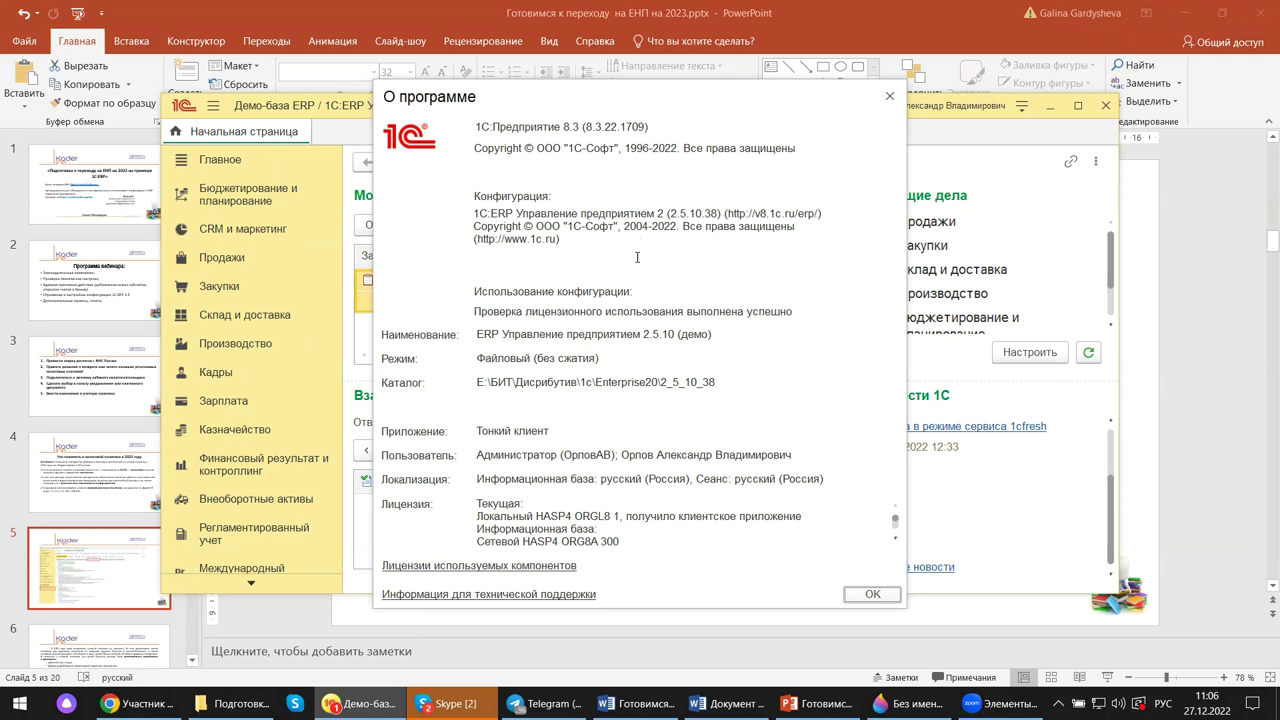
# Open organization Андромеда Плюс through the Организации list in НСИ и администрирование and review its accounting policy and tax settings.
pyautogui.click(889, 96)
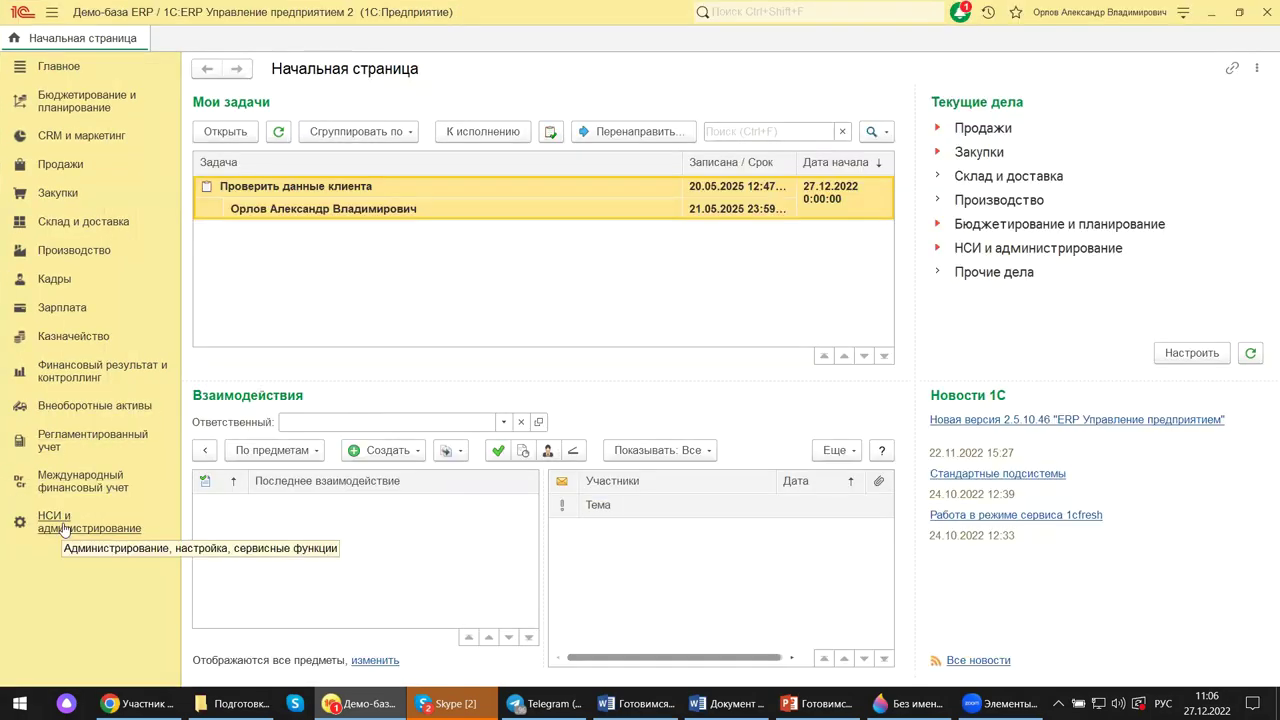
pyautogui.click(66, 530)
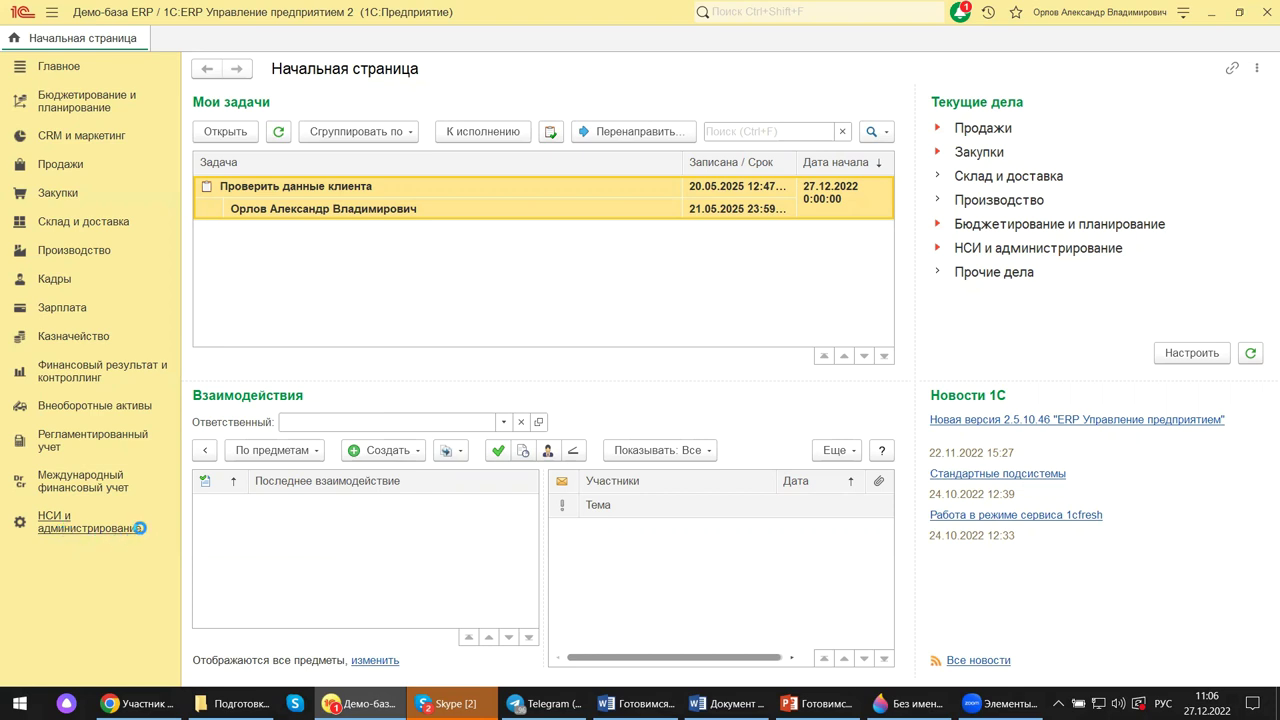
pyautogui.click(130, 540)
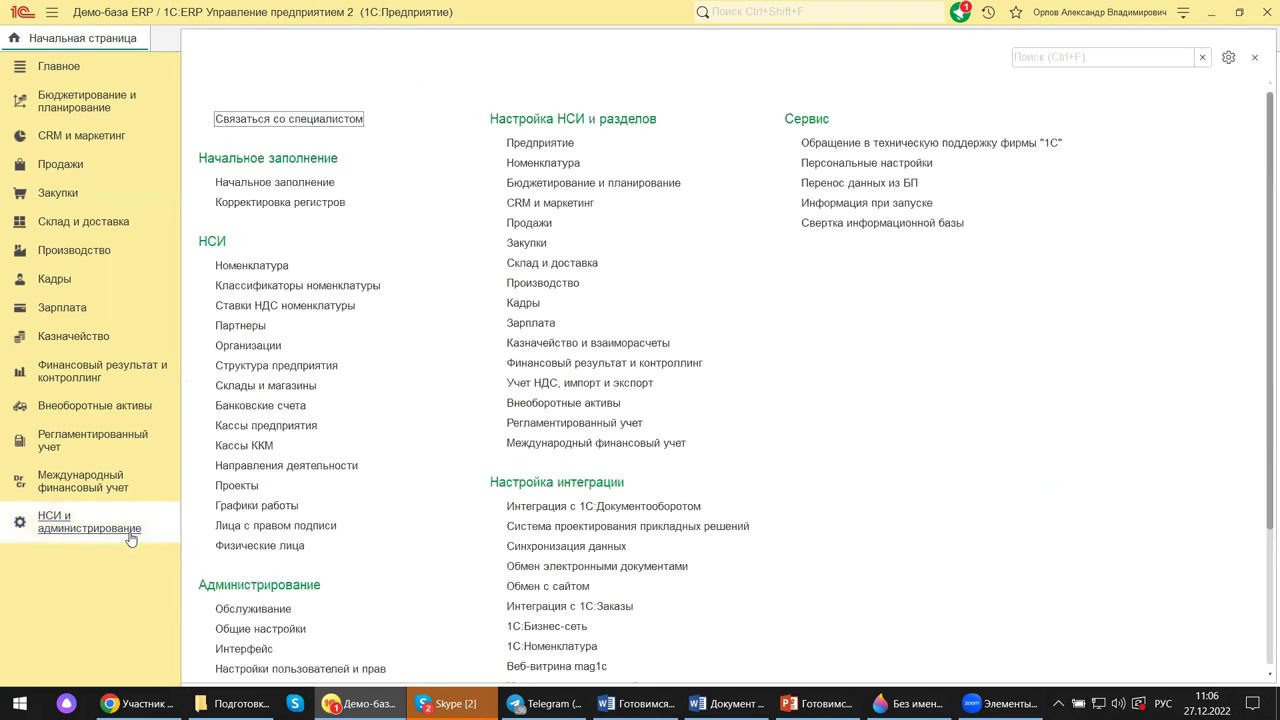
pyautogui.click(250, 347)
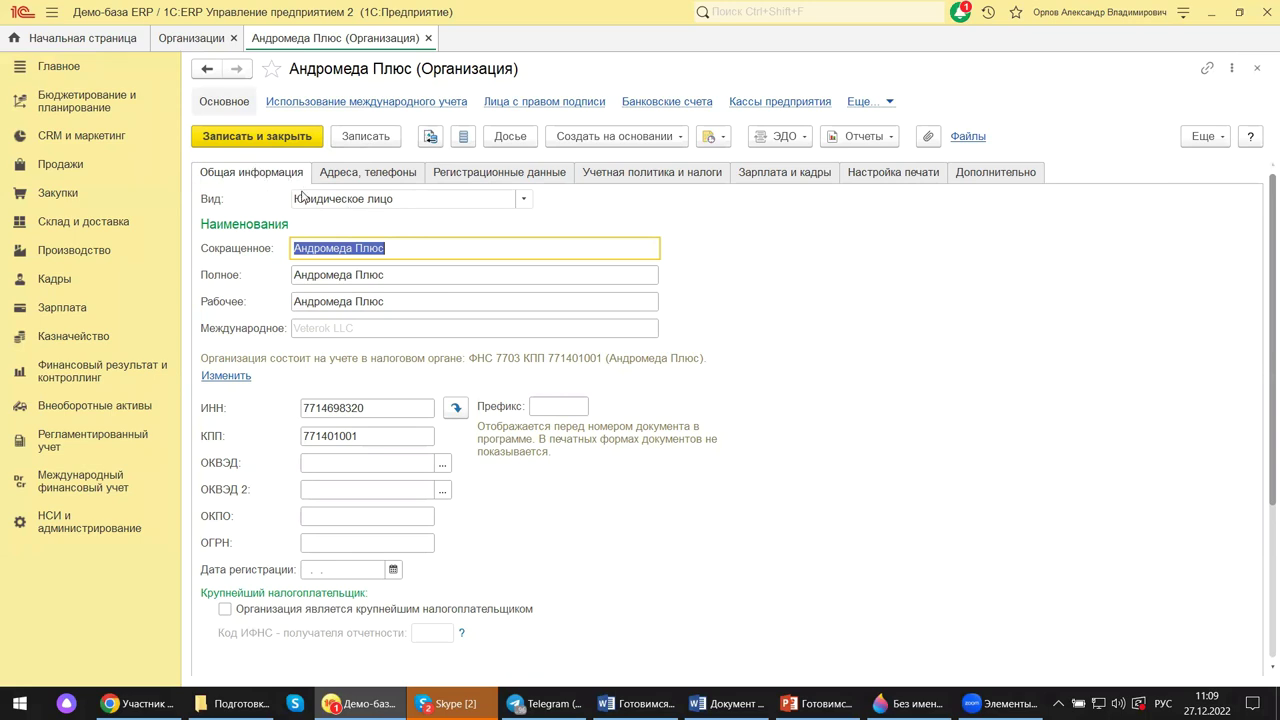
pyautogui.click(636, 175)
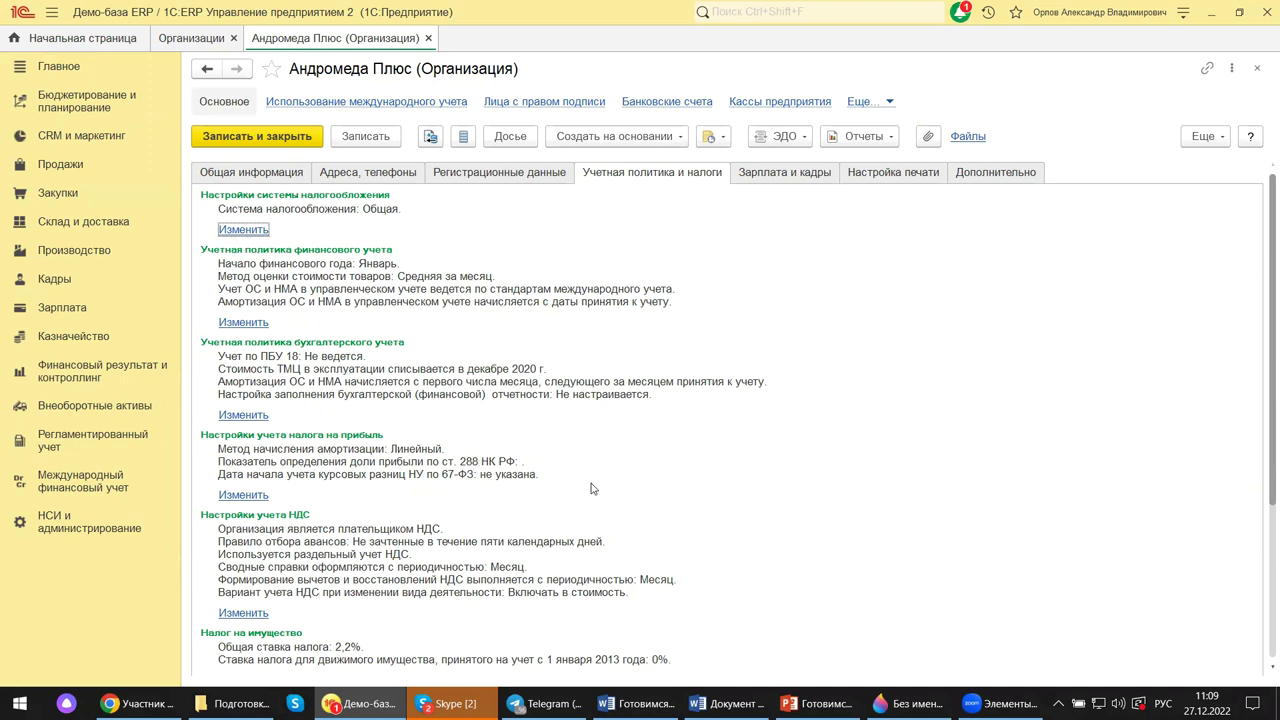
pyautogui.scroll(-5, 591, 488)
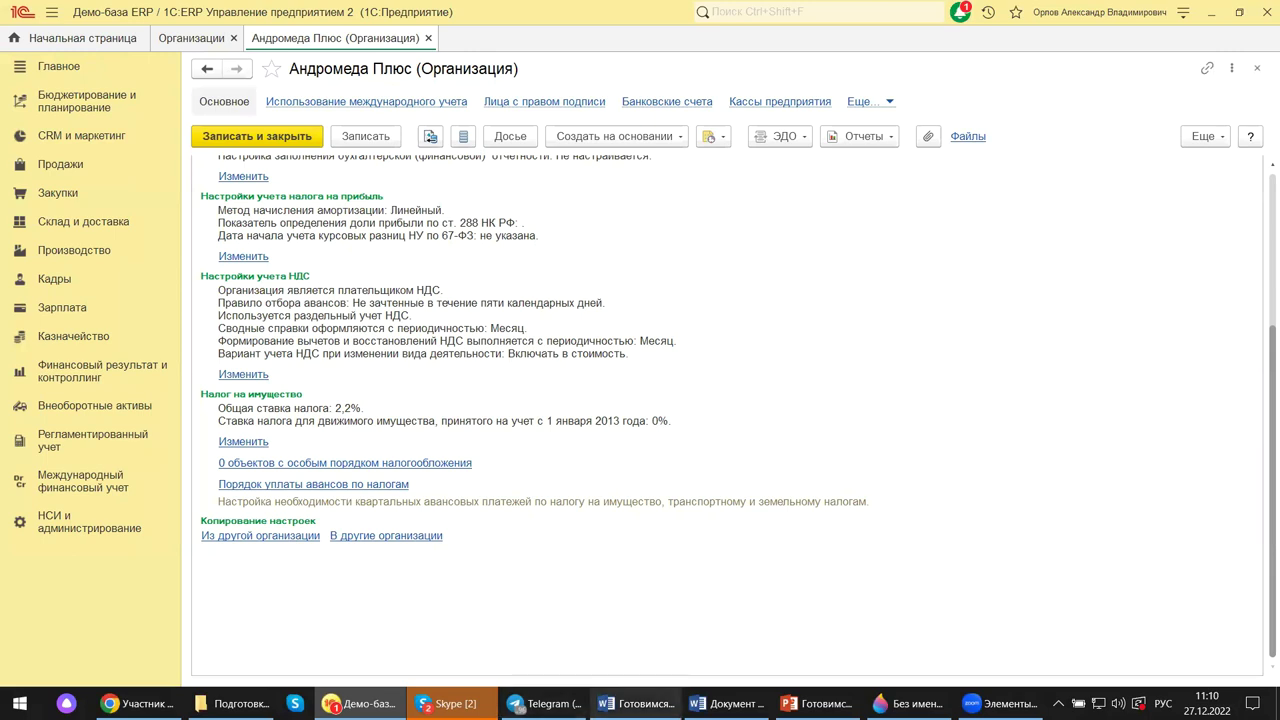
# Switch to the PowerPoint presentation about the ЕНП transition and show slide 6.
pyautogui.moveTo(815, 703)
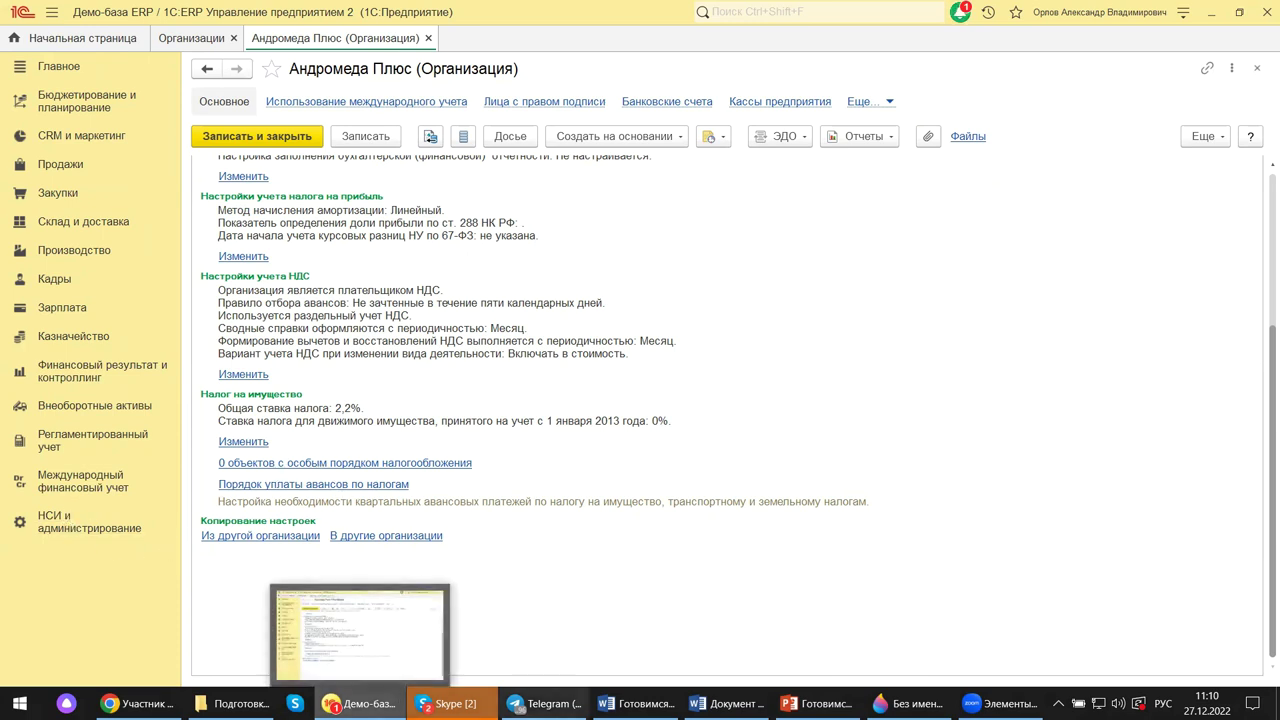
pyautogui.moveTo(1000, 703)
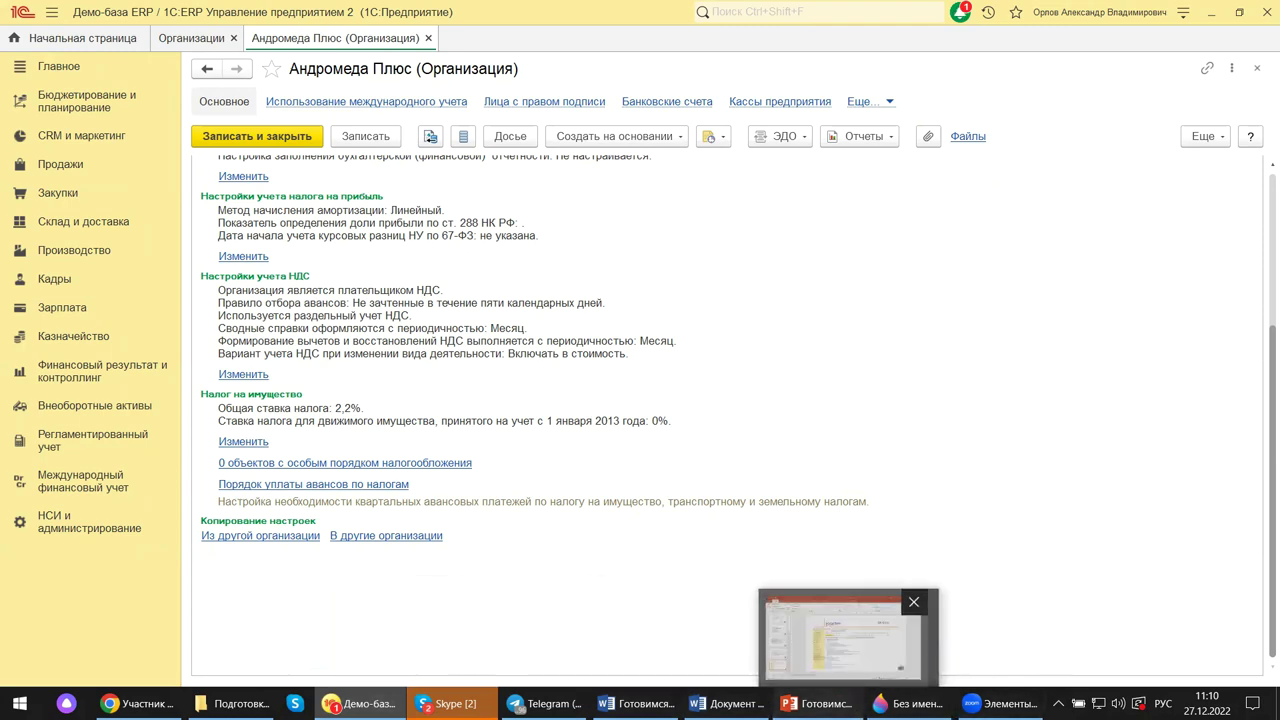
pyautogui.click(818, 703)
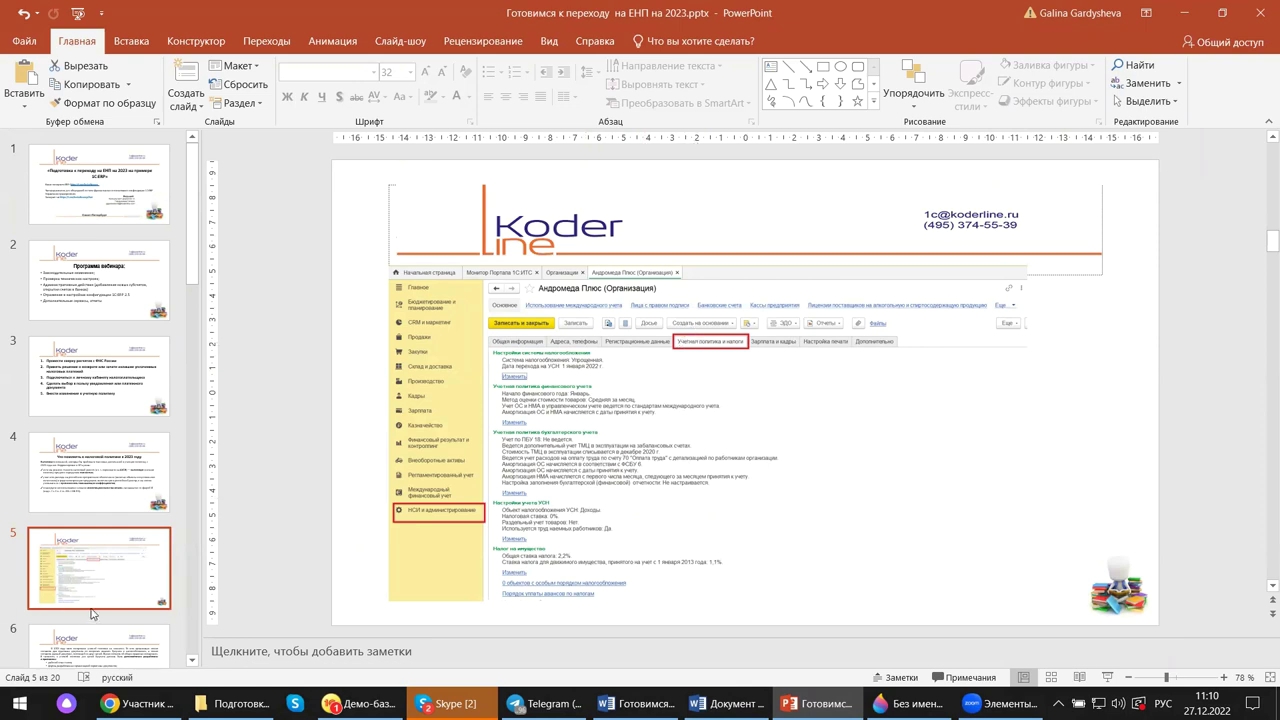
pyautogui.scroll(-3, 97, 638)
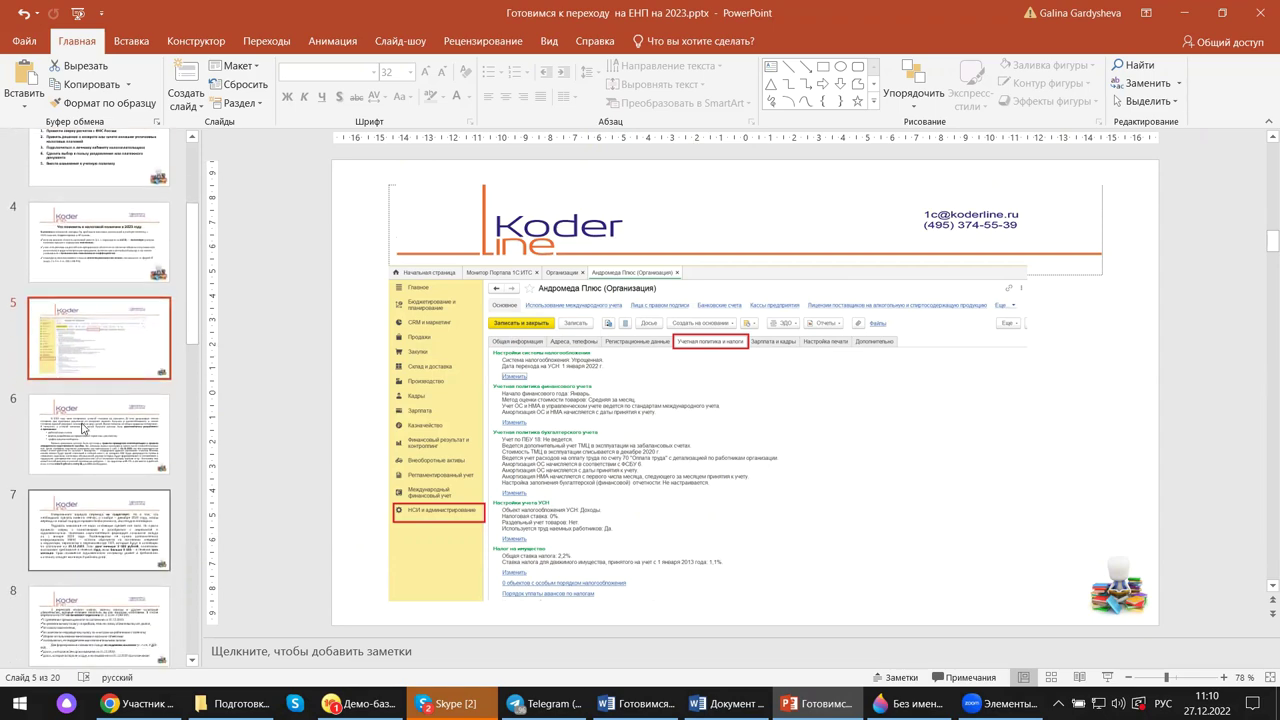
pyautogui.click(85, 425)
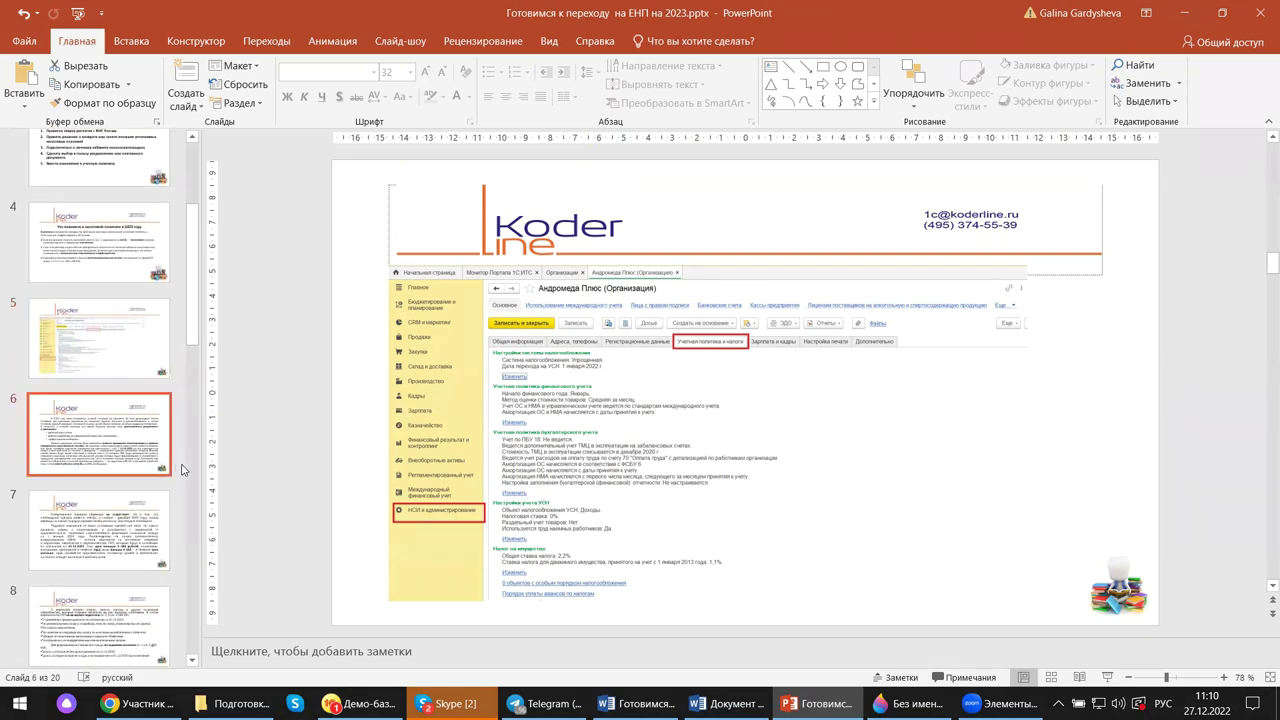
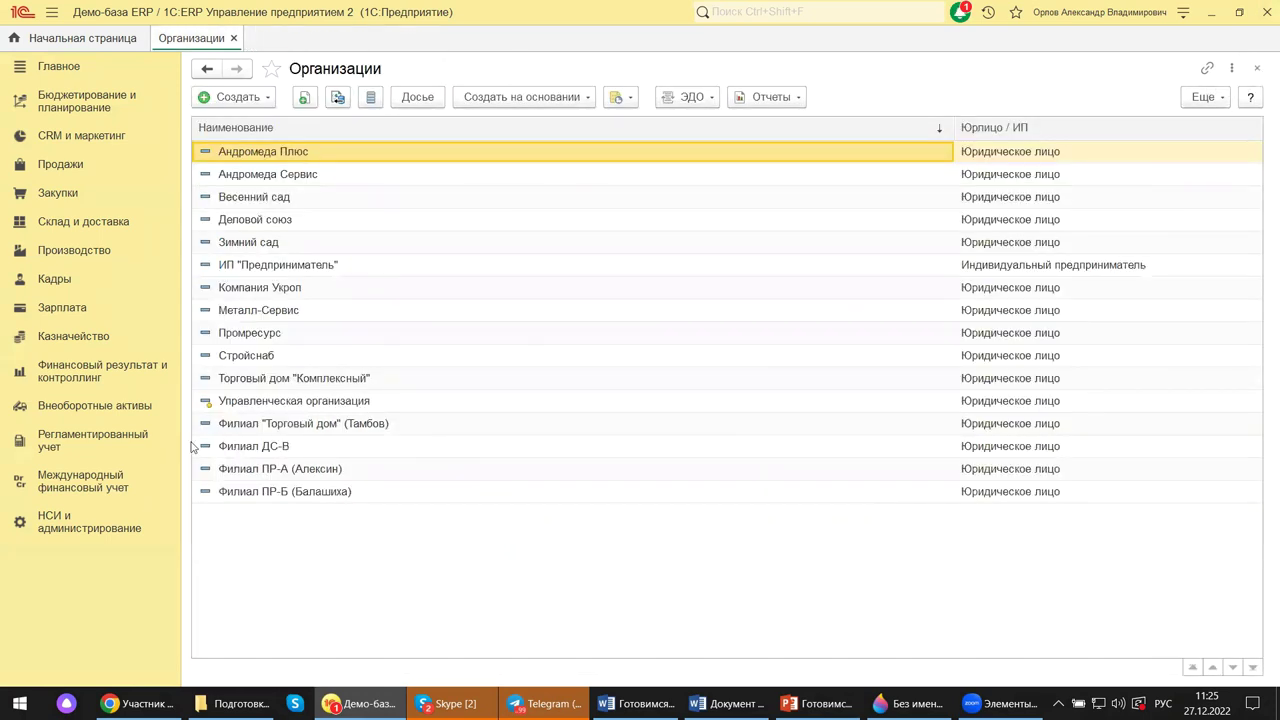
# Look through the reference data, administration and integration commands in the НСИ и администрирование section.
pyautogui.click(116, 534)
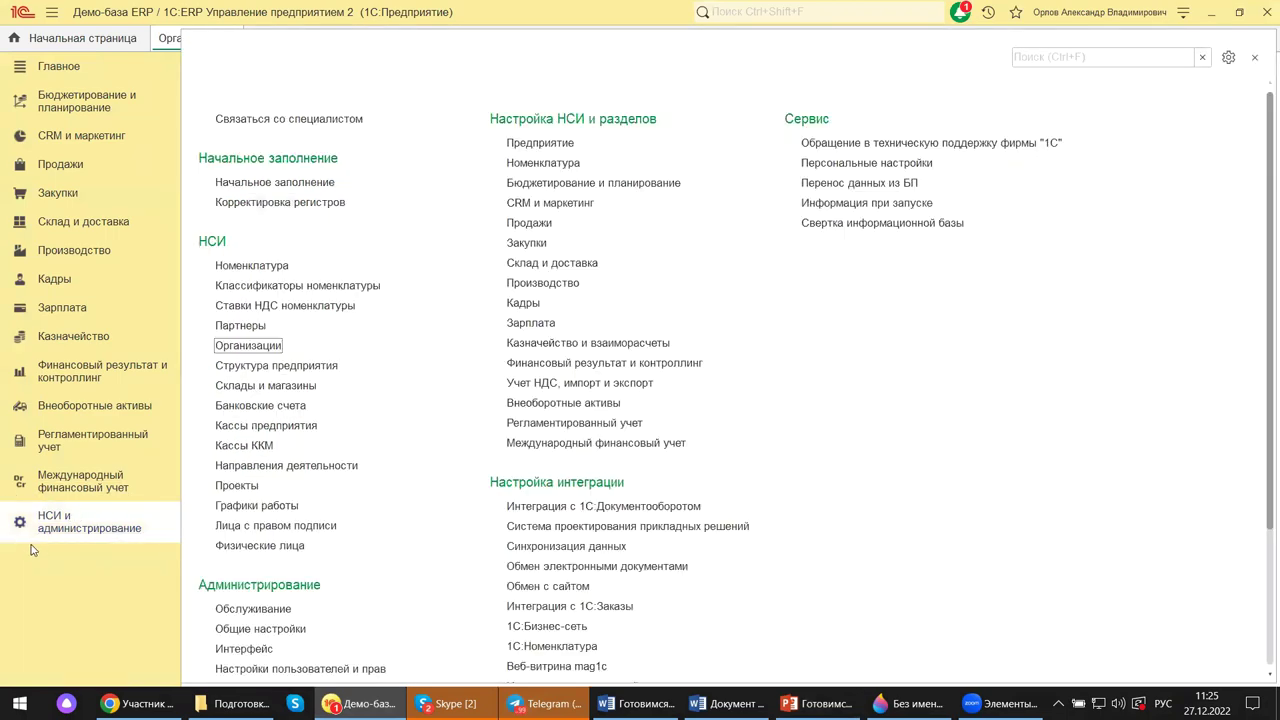
pyautogui.scroll(-4, 456, 539)
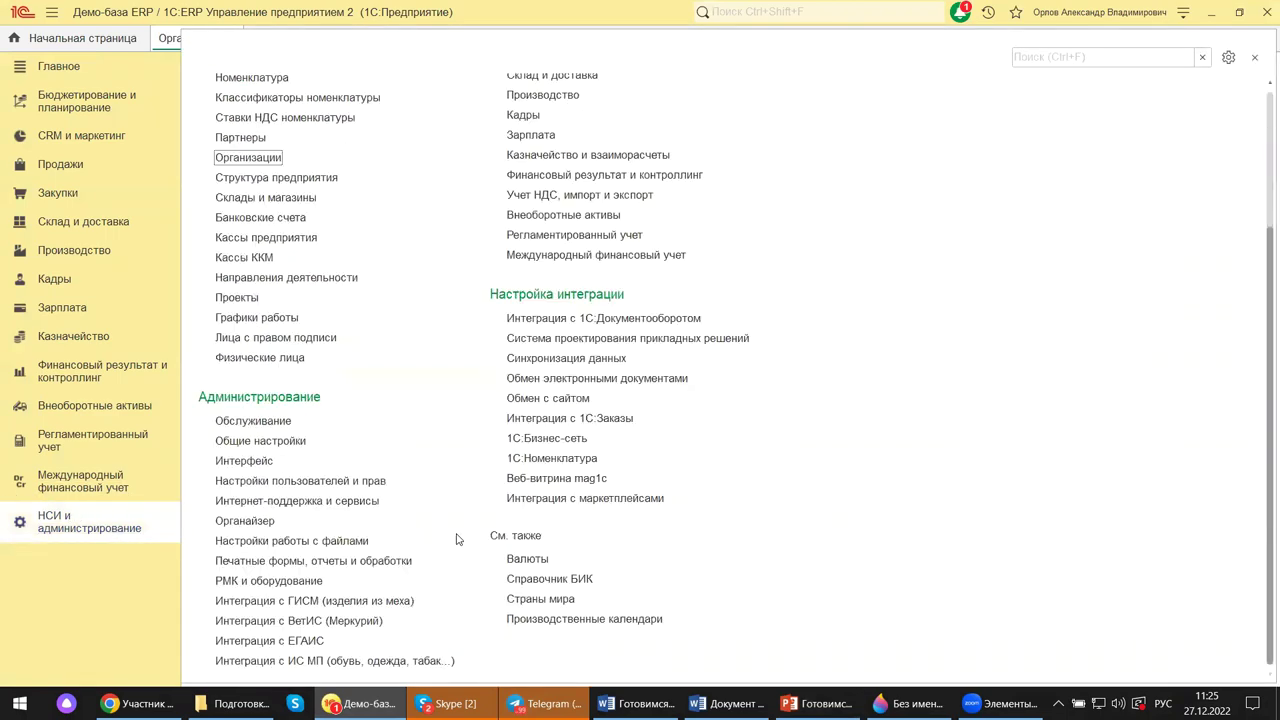
pyautogui.scroll(3, 456, 539)
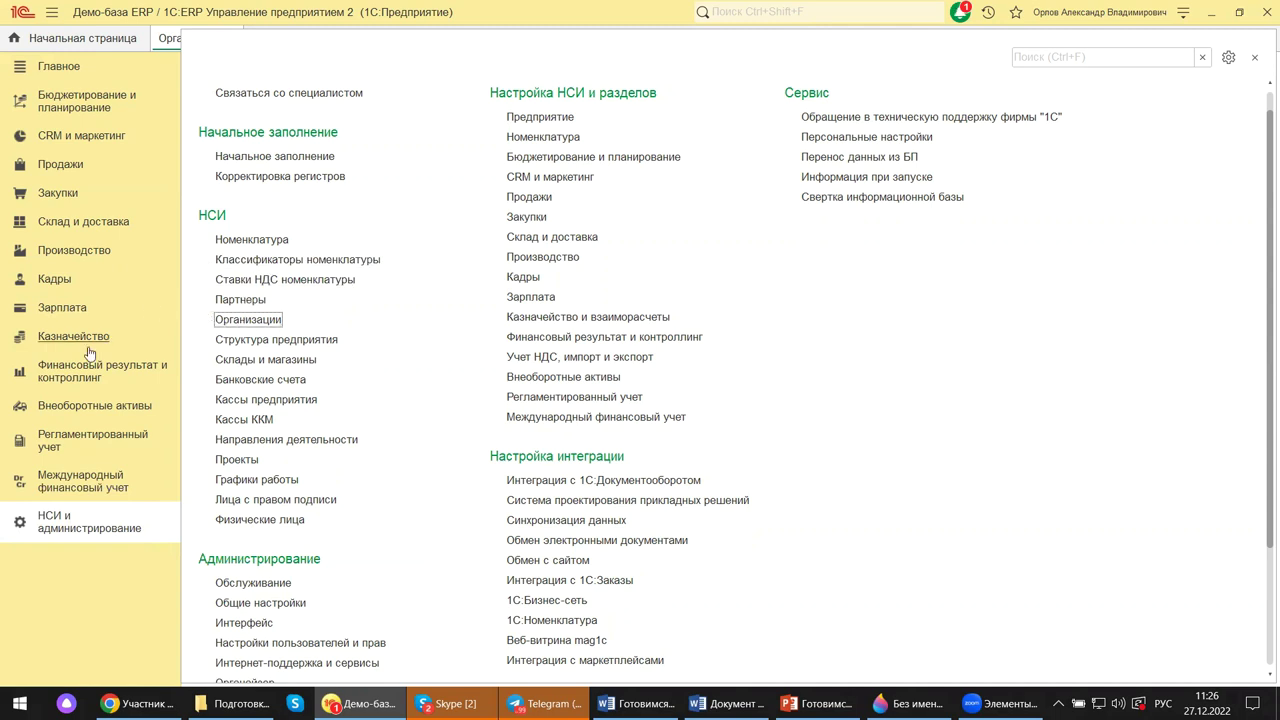
# Open Регламентированные отчеты in the Регламентированный учет section and dismiss the Internet support login and the 1С-Отчетность advertisement.
pyautogui.click(68, 442)
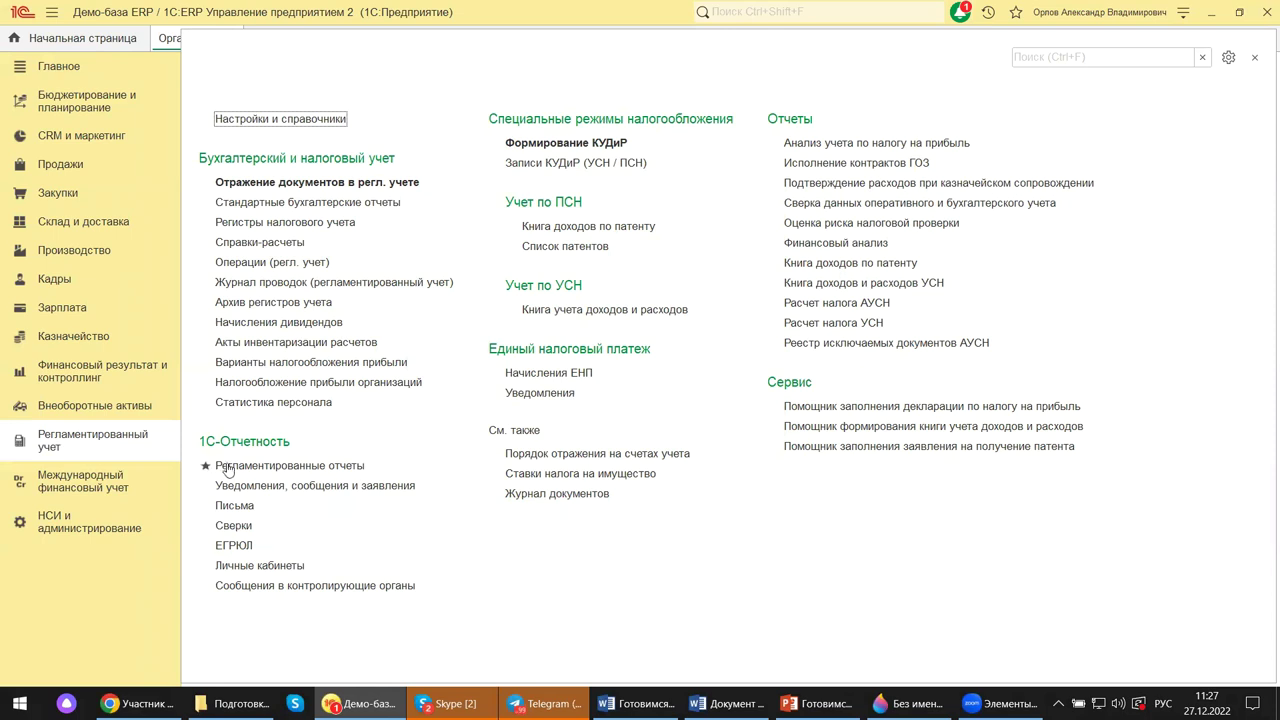
pyautogui.click(284, 467)
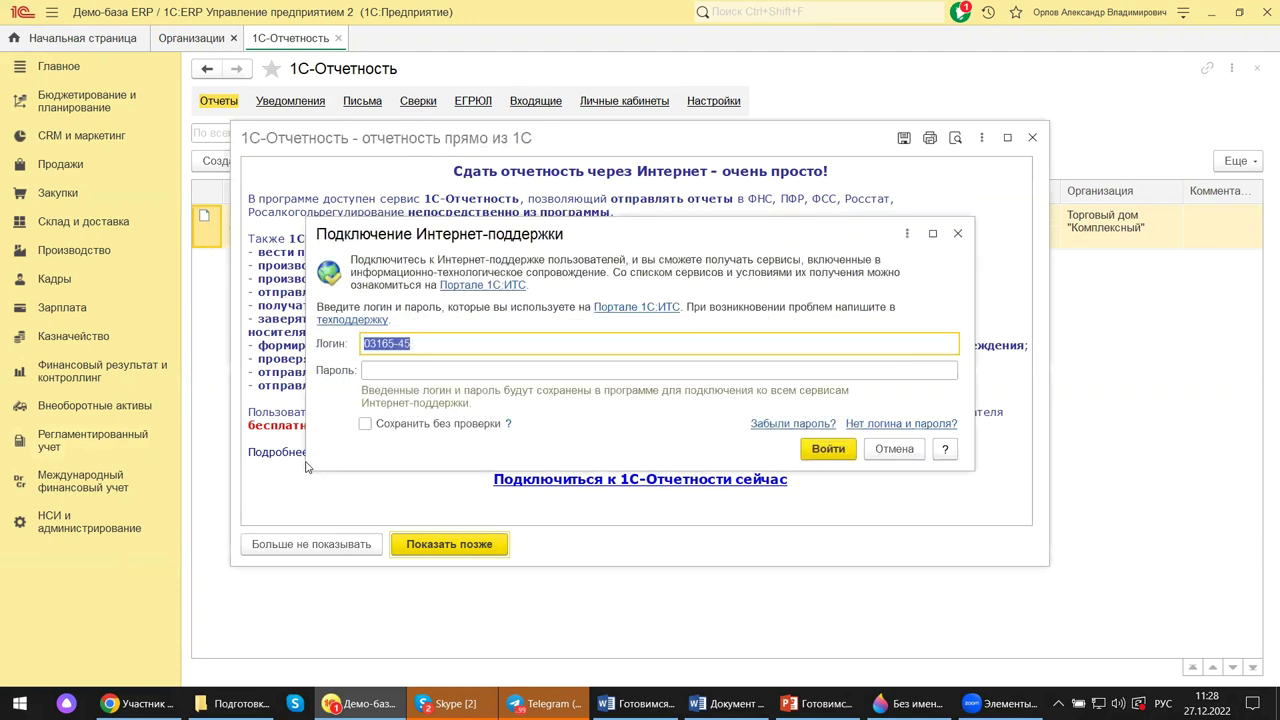
pyautogui.click(957, 233)
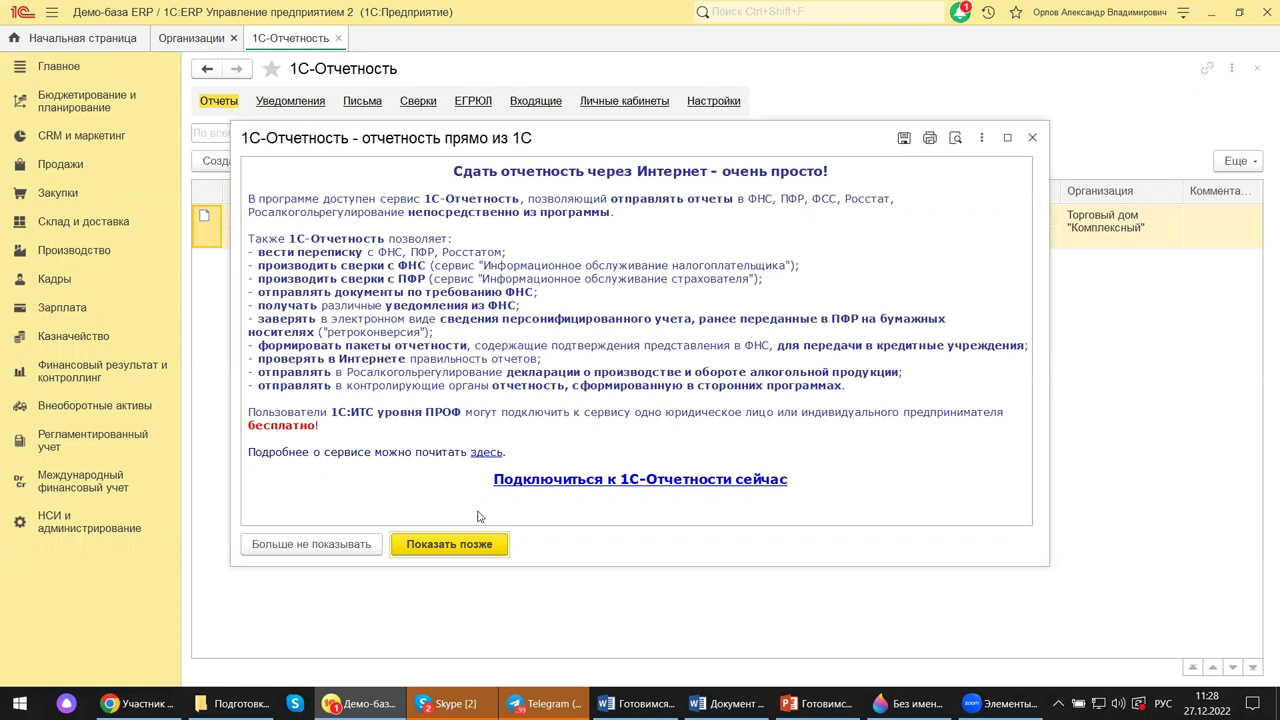
pyautogui.click(1036, 138)
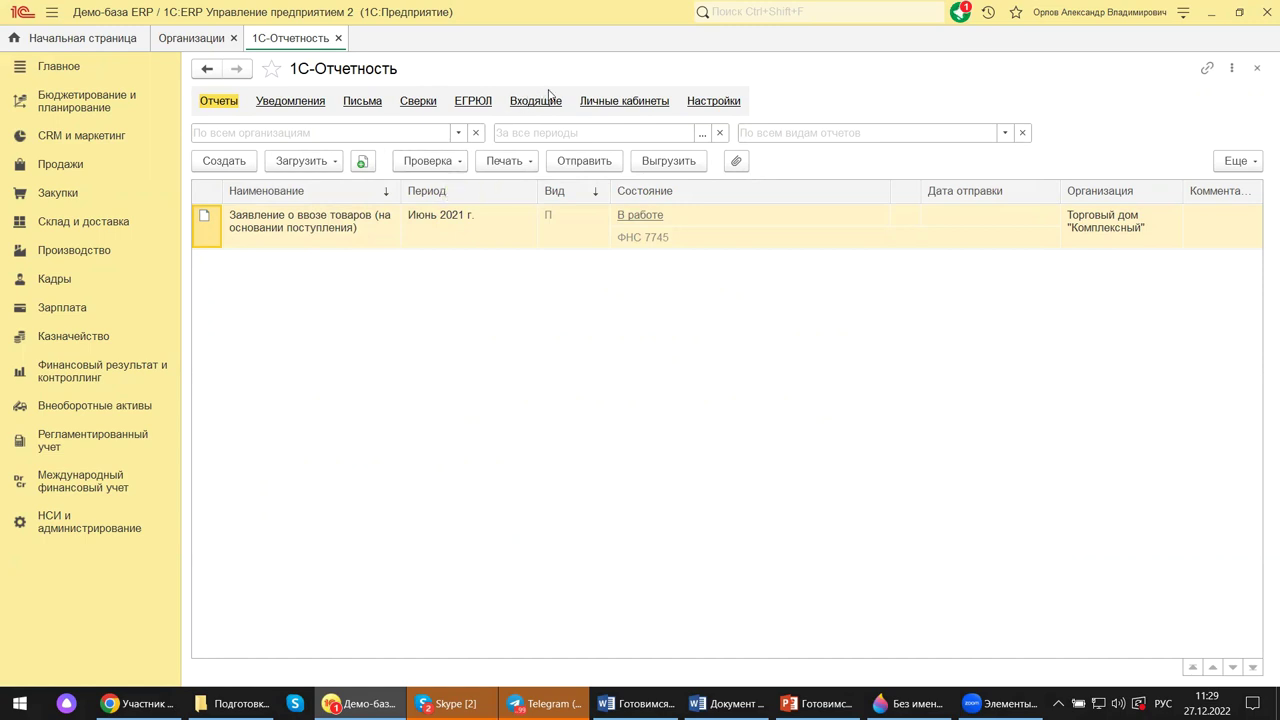
# View the ФСС personal account portal from Личные кабинеты in 1С-Отчетность, return to 1С:ERP and dismiss the chat notification.
pyautogui.click(603, 104)
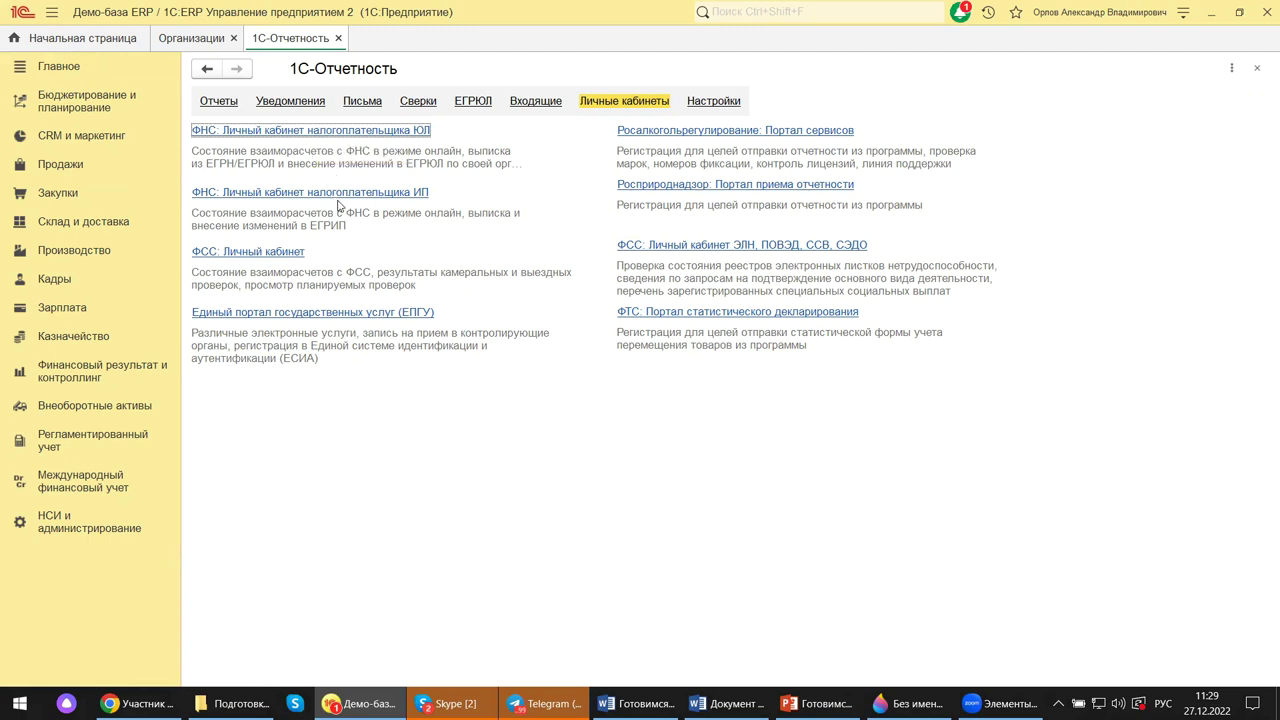
pyautogui.click(265, 253)
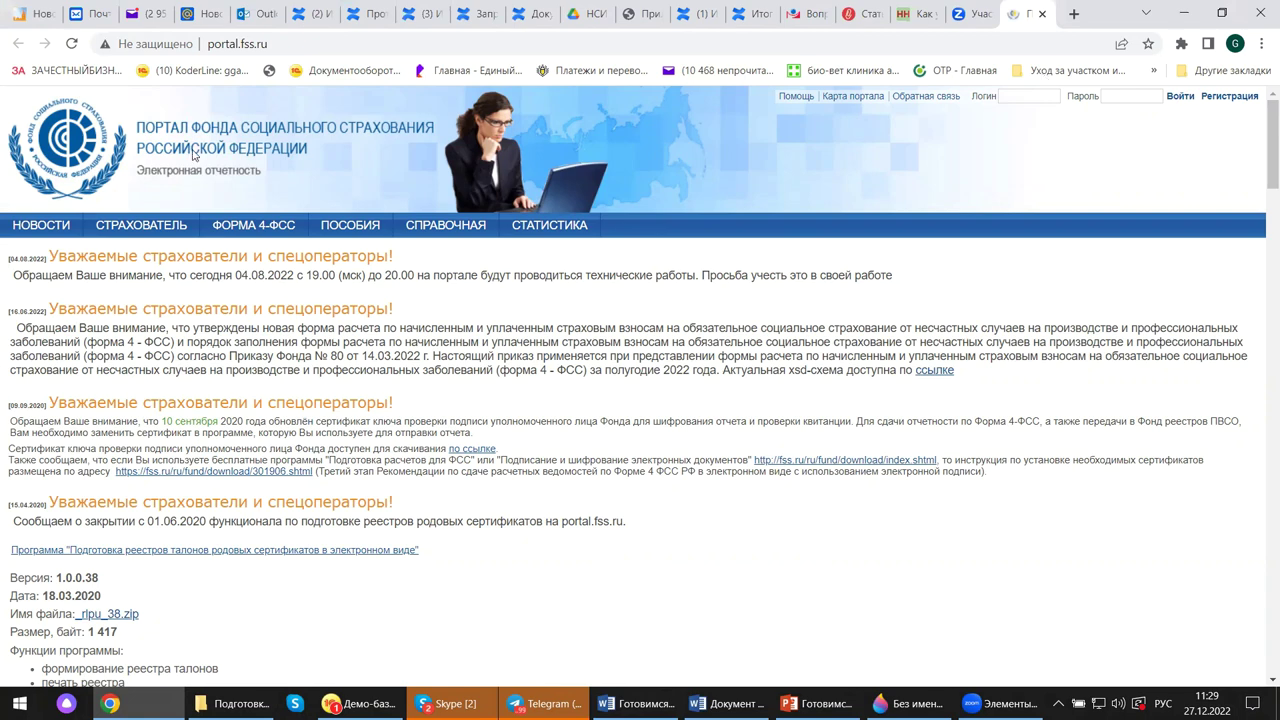
pyautogui.hotkey('alt', 'Tab')
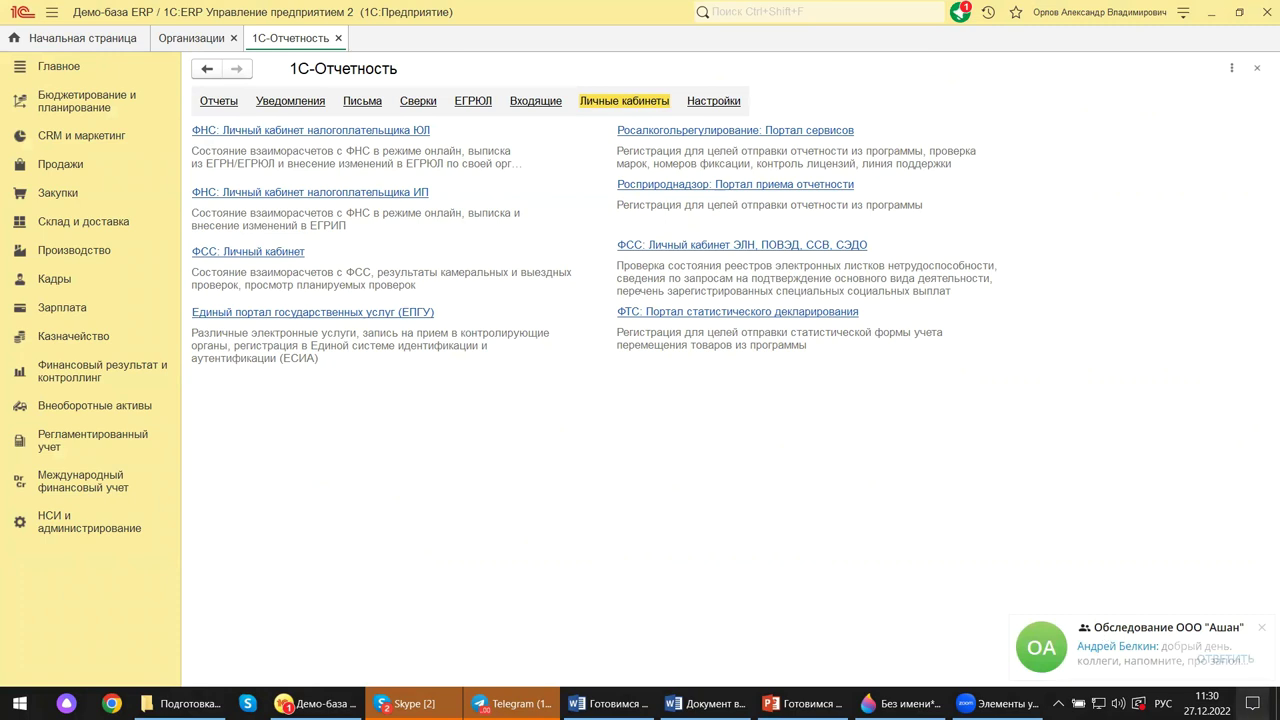
pyautogui.click(1264, 630)
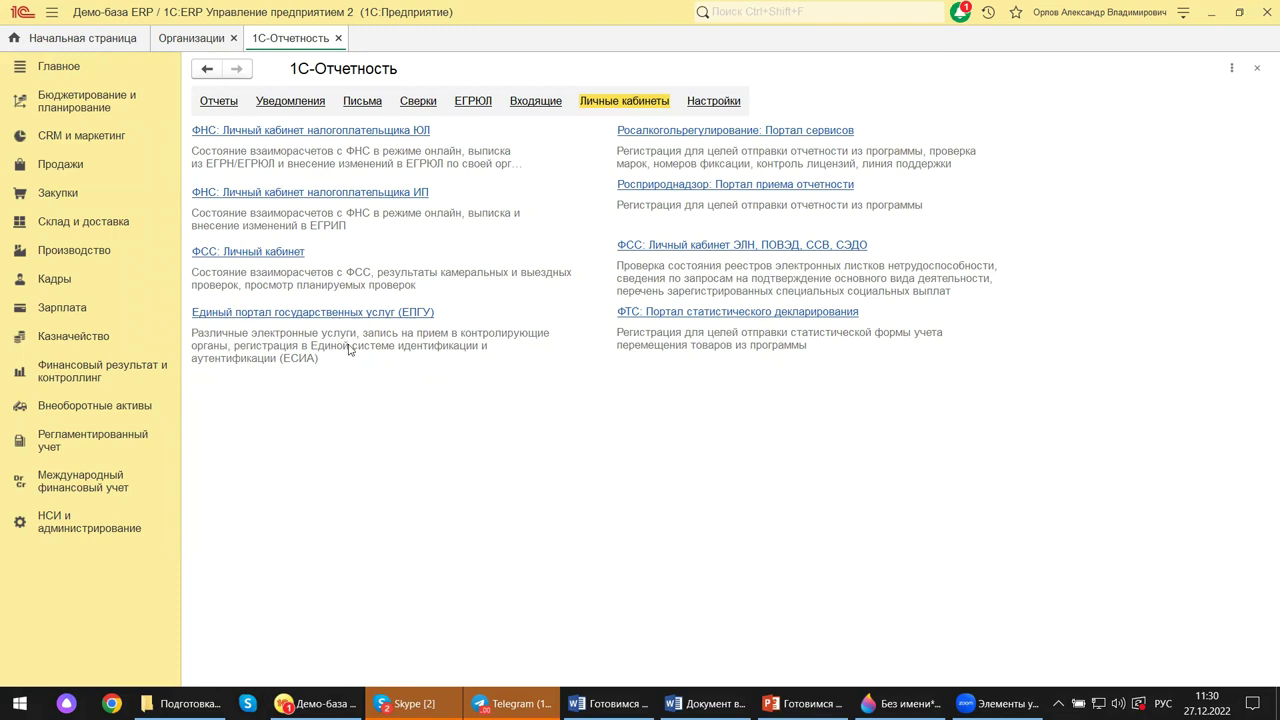
# View the Единый портал государственных услуг (ЕПГУ) website from the list of personal accounts.
pyautogui.click(240, 313)
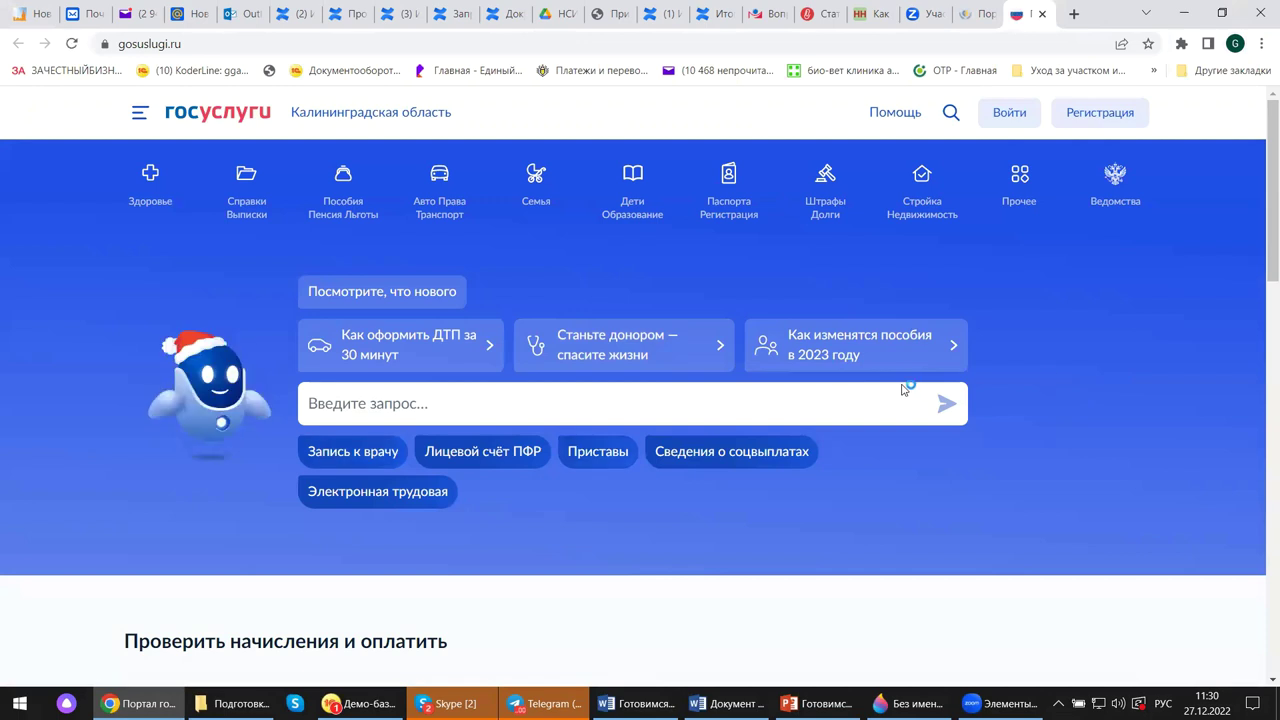
pyautogui.rightClick(975, 381)
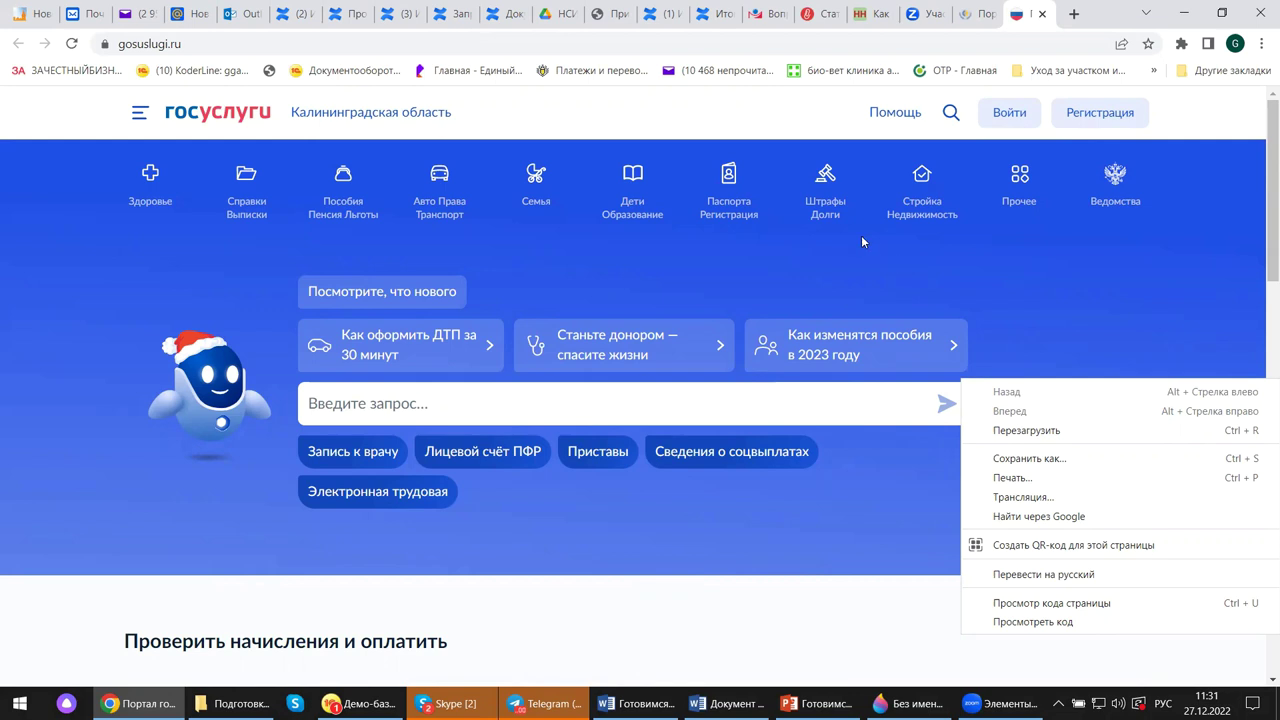
pyautogui.click(684, 6)
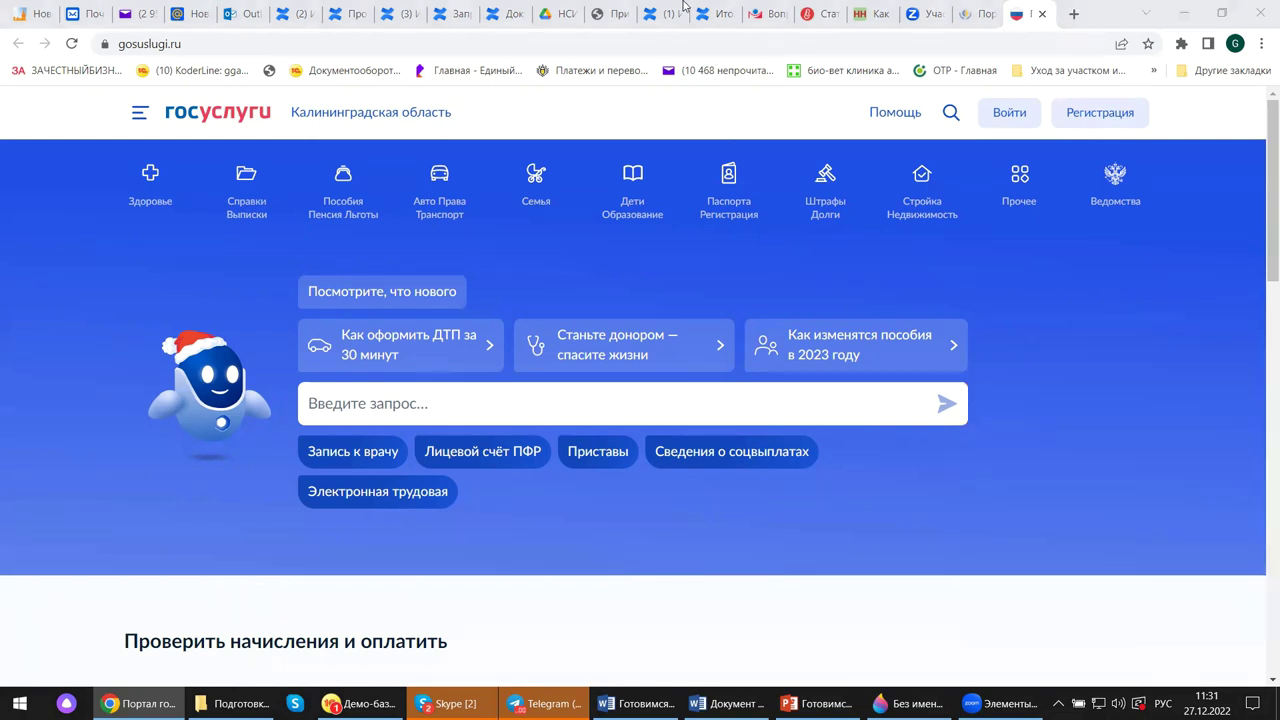
# Close the Госуслуги and ФСС portal pages in the browser and switch back to the PowerPoint presentation.
pyautogui.click(1042, 14)
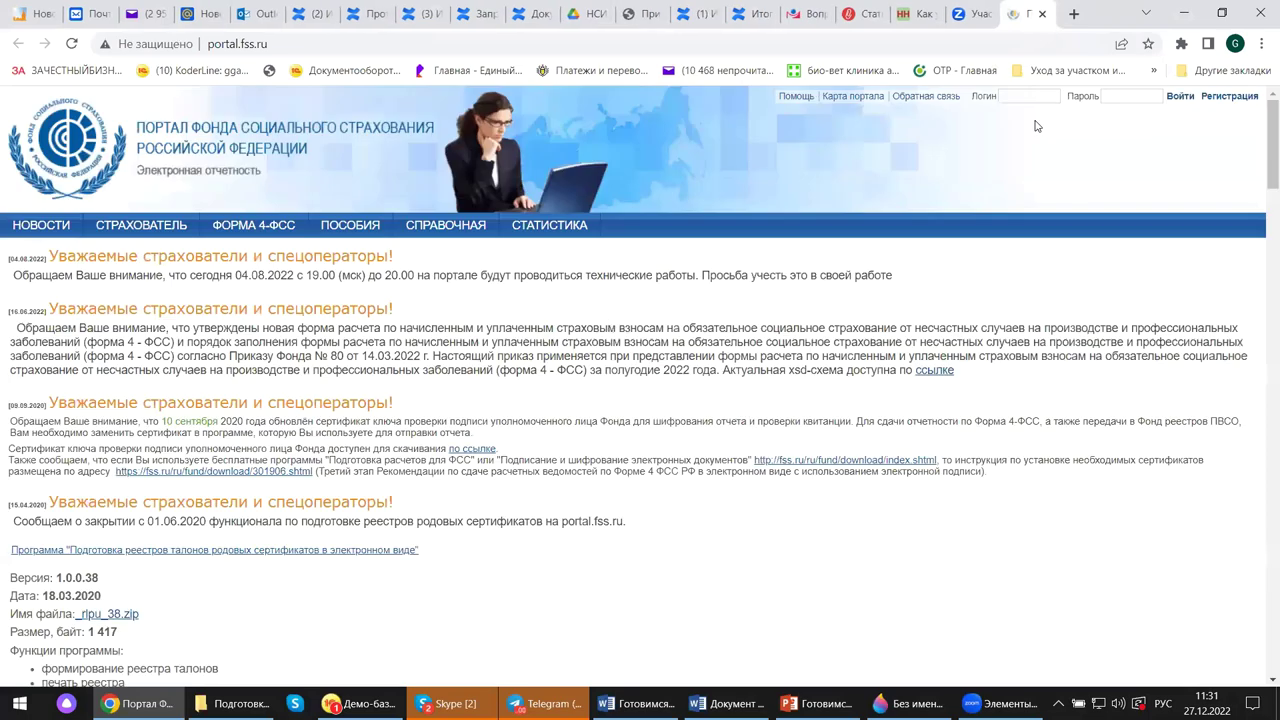
pyautogui.click(1042, 14)
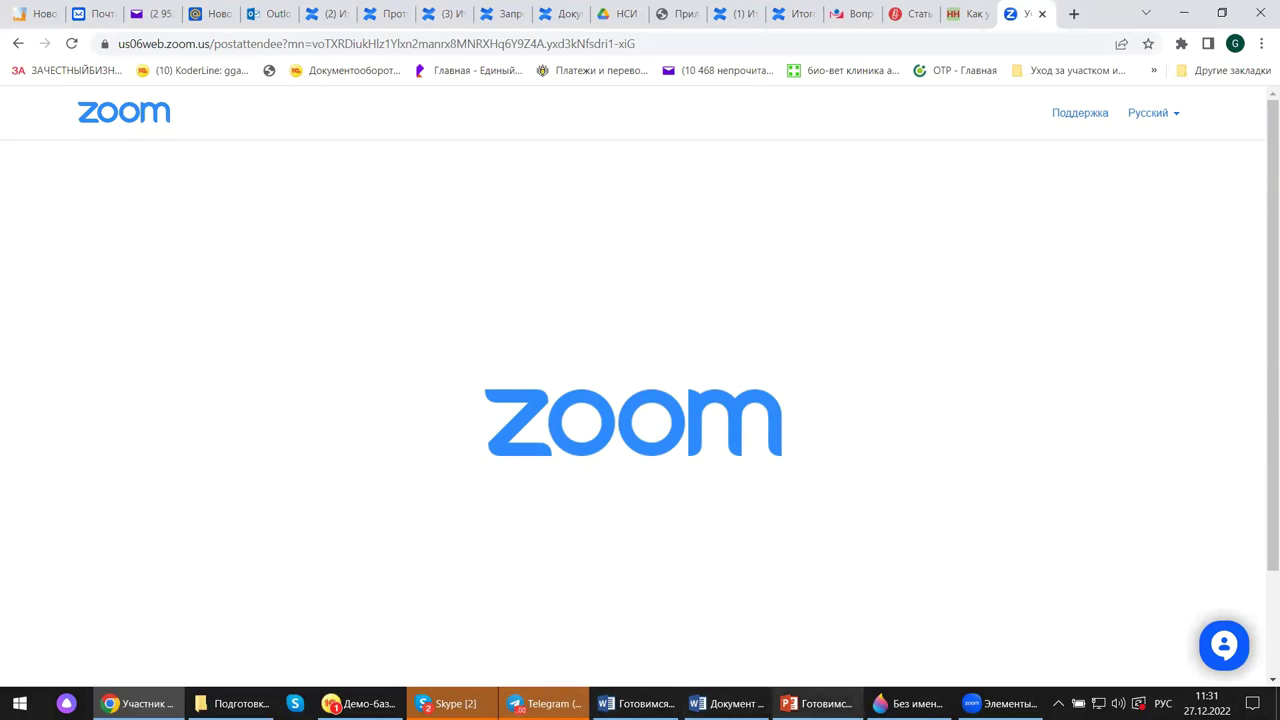
pyautogui.click(818, 645)
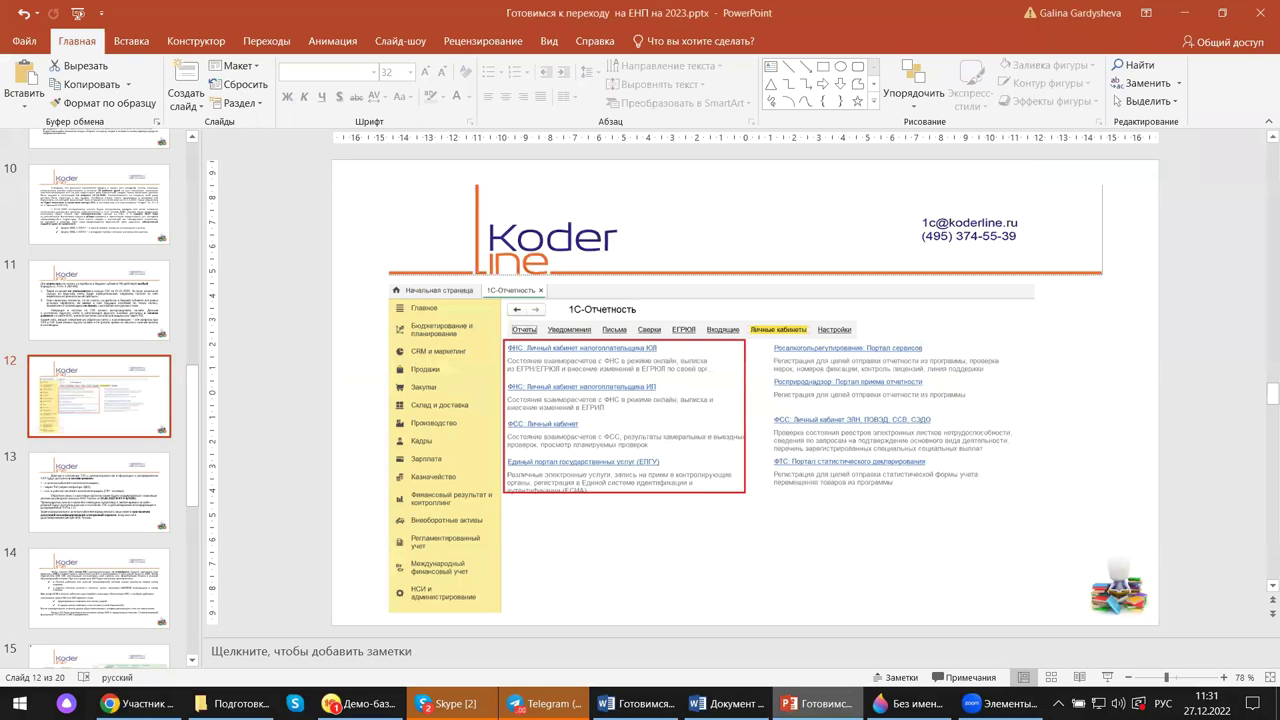
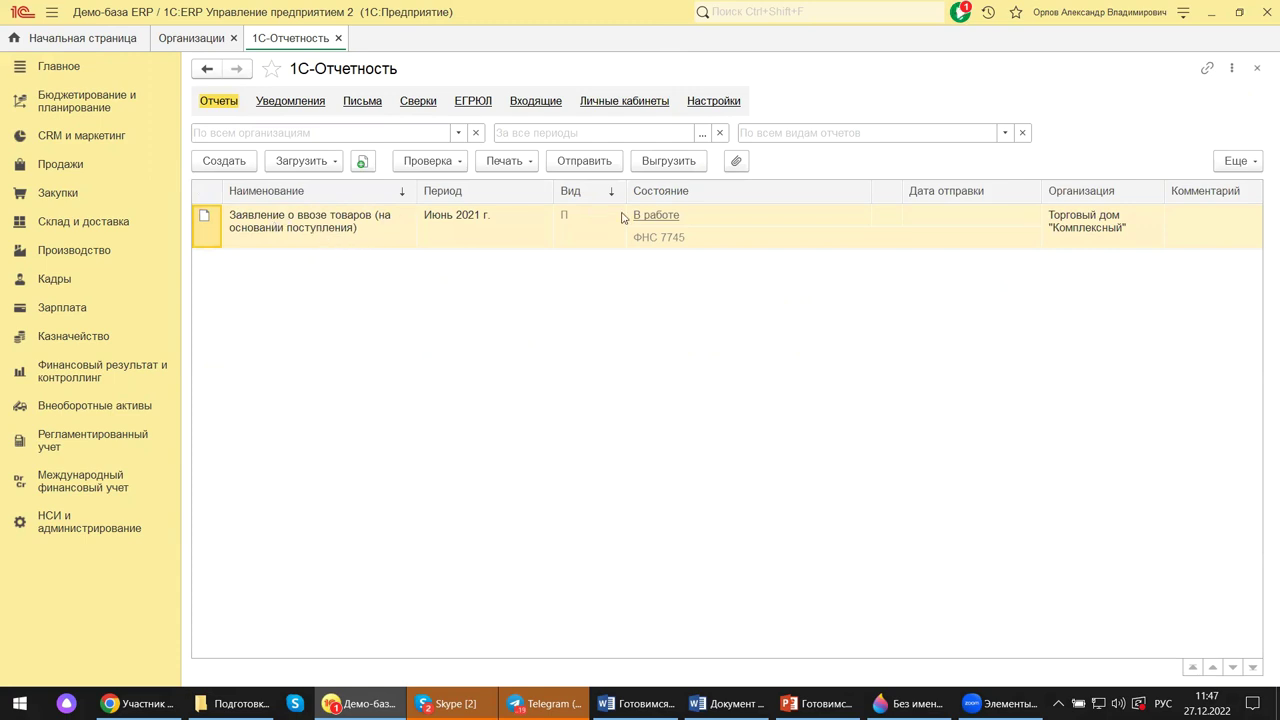
# Start a new regulated report and choose Бухгалтерская отчетность упрощенная from the Бухгалтерская отчетность category of all report types.
pyautogui.click(220, 161)
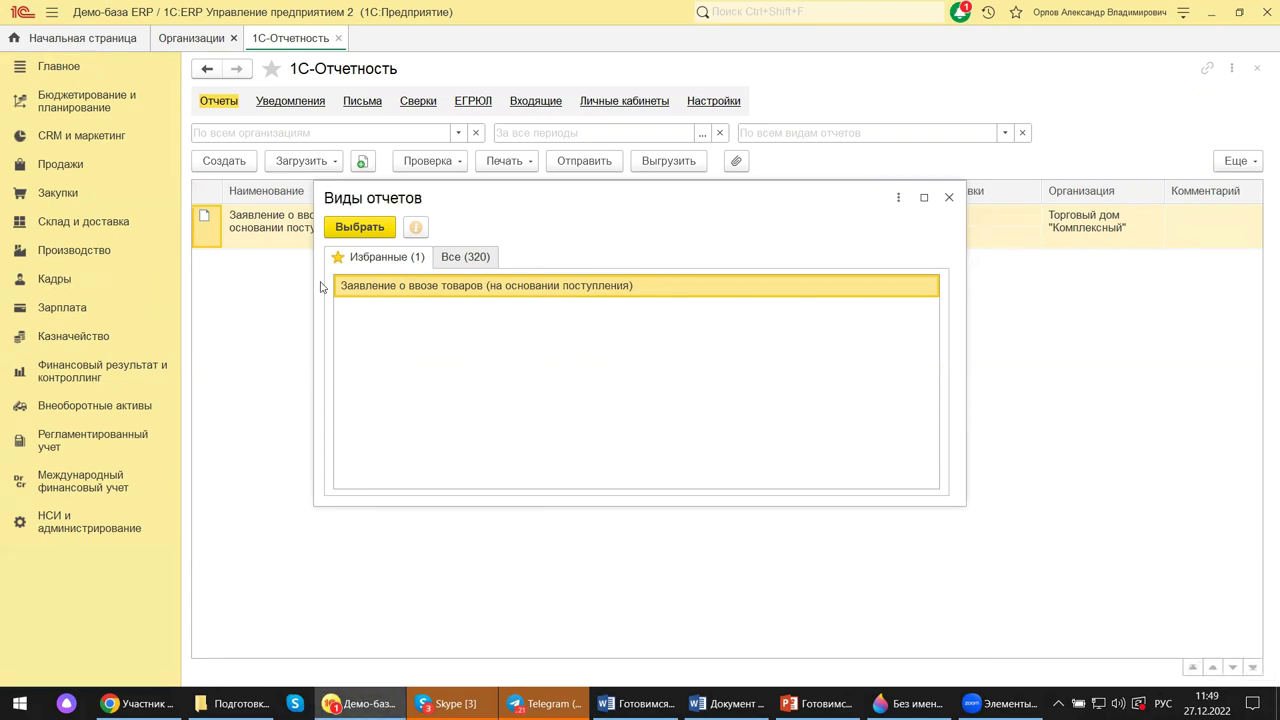
pyautogui.click(457, 262)
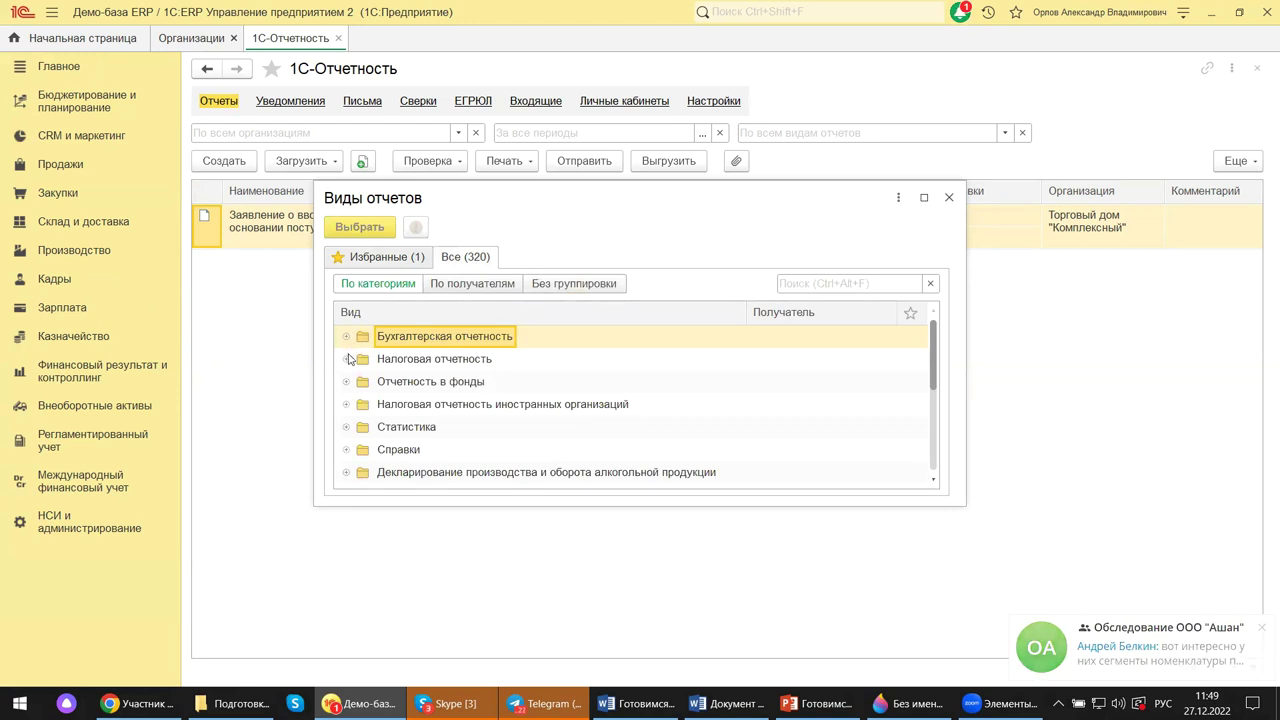
pyautogui.click(345, 338)
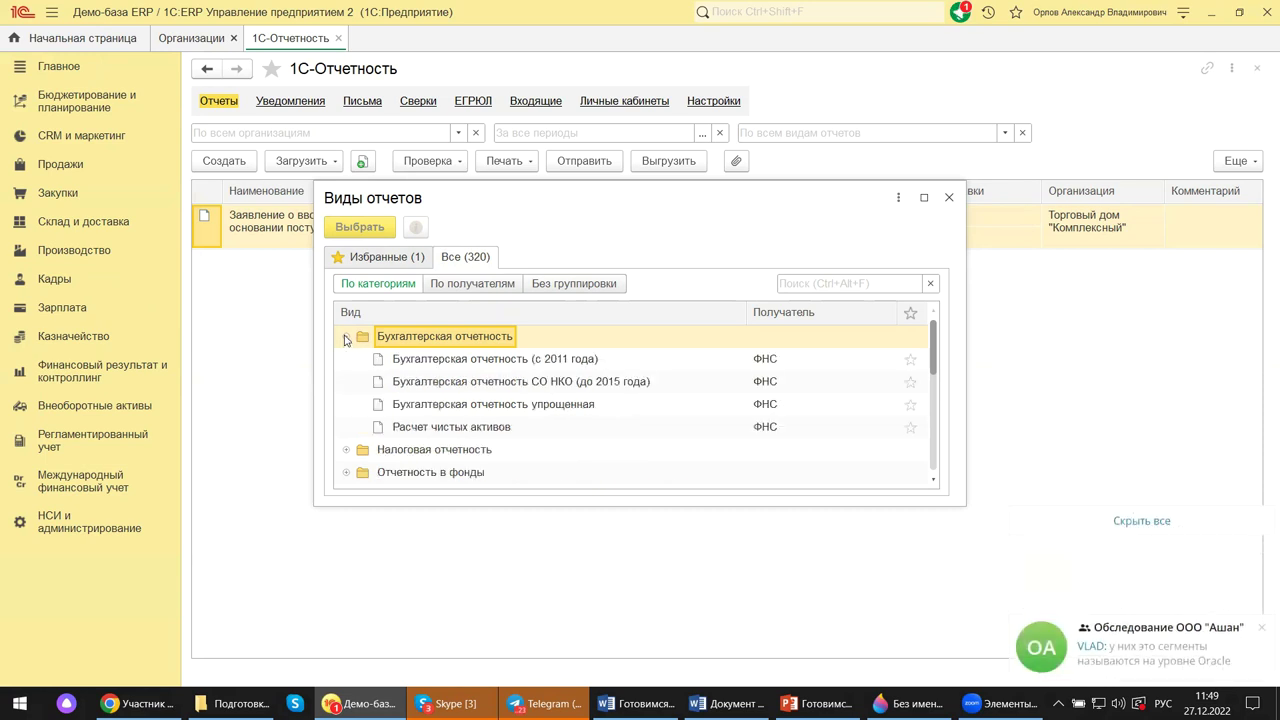
pyautogui.click(503, 406)
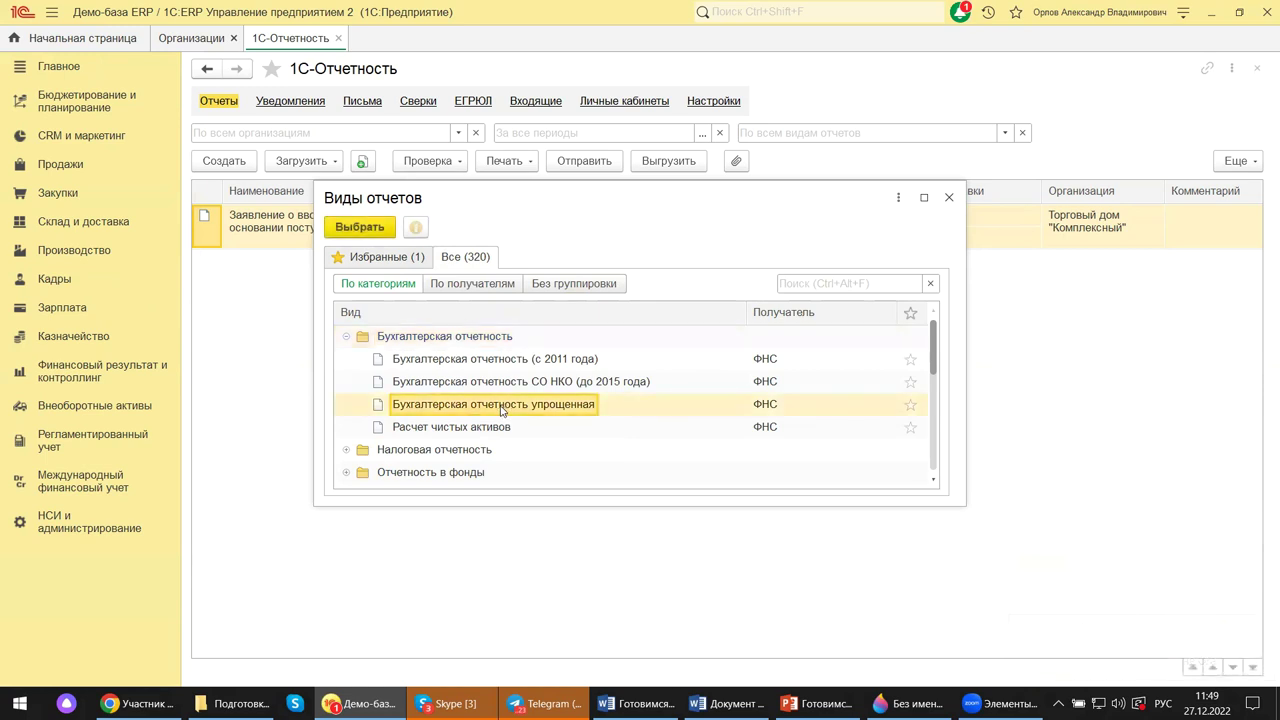
pyautogui.click(913, 406)
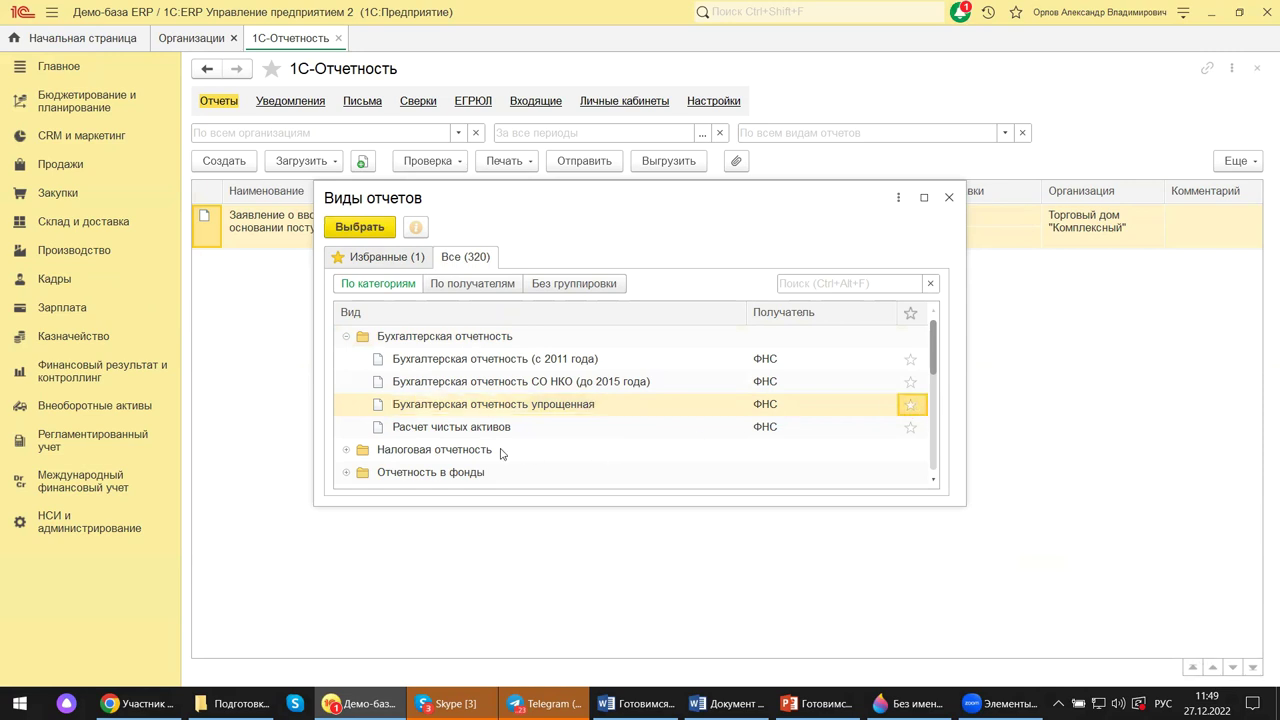
pyautogui.click(497, 404)
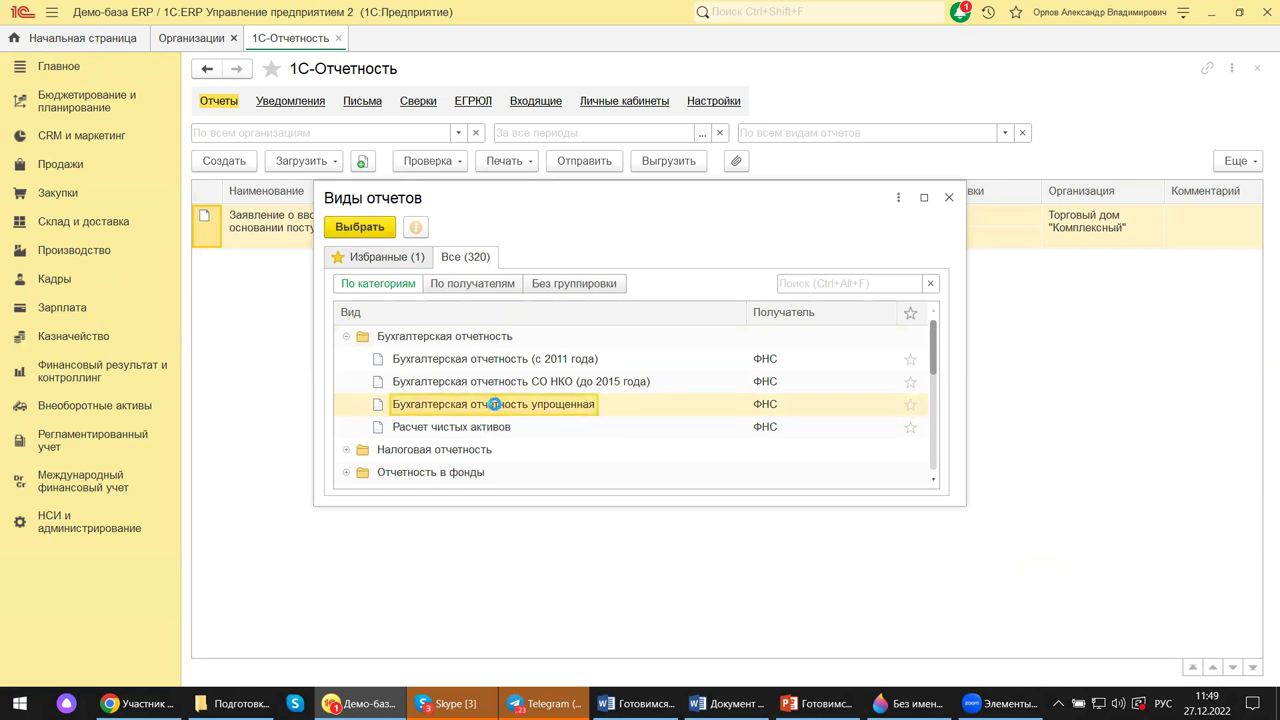
pyautogui.click(358, 228)
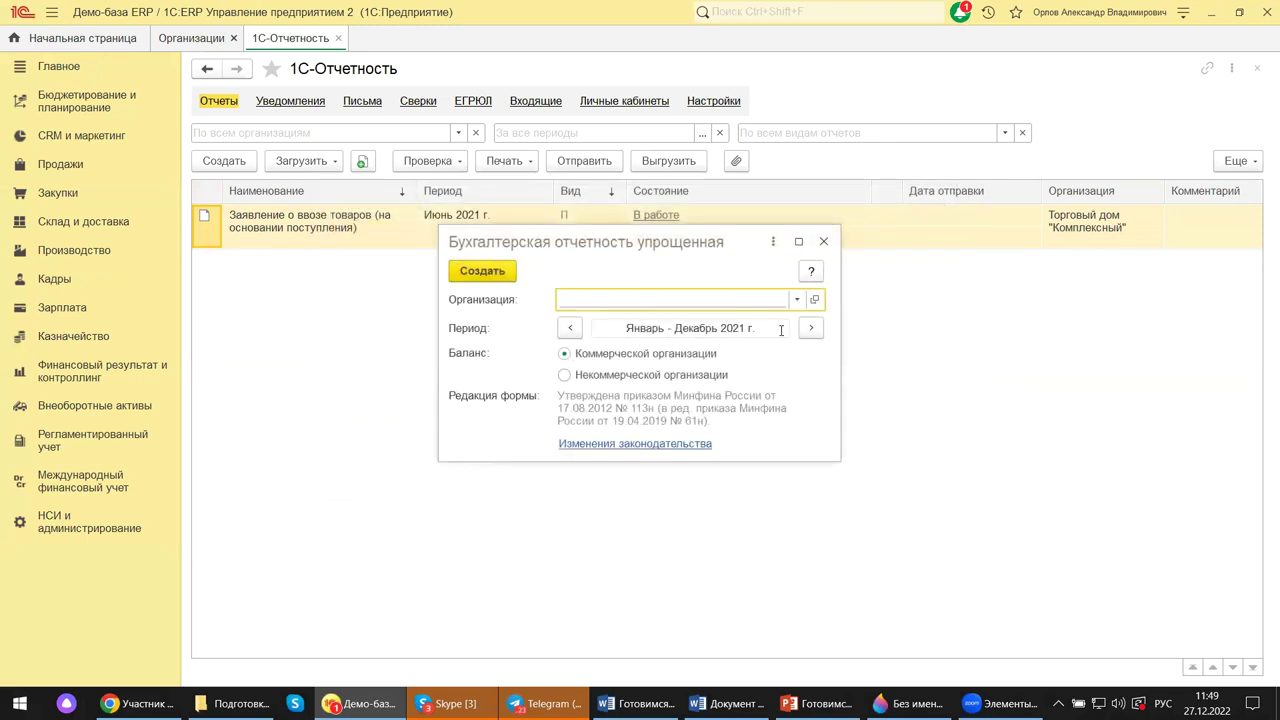
# Create the simplified accounting report for the organisation Андромеда Сервис for Январь - Декабрь 2021 г.
pyautogui.click(797, 303)
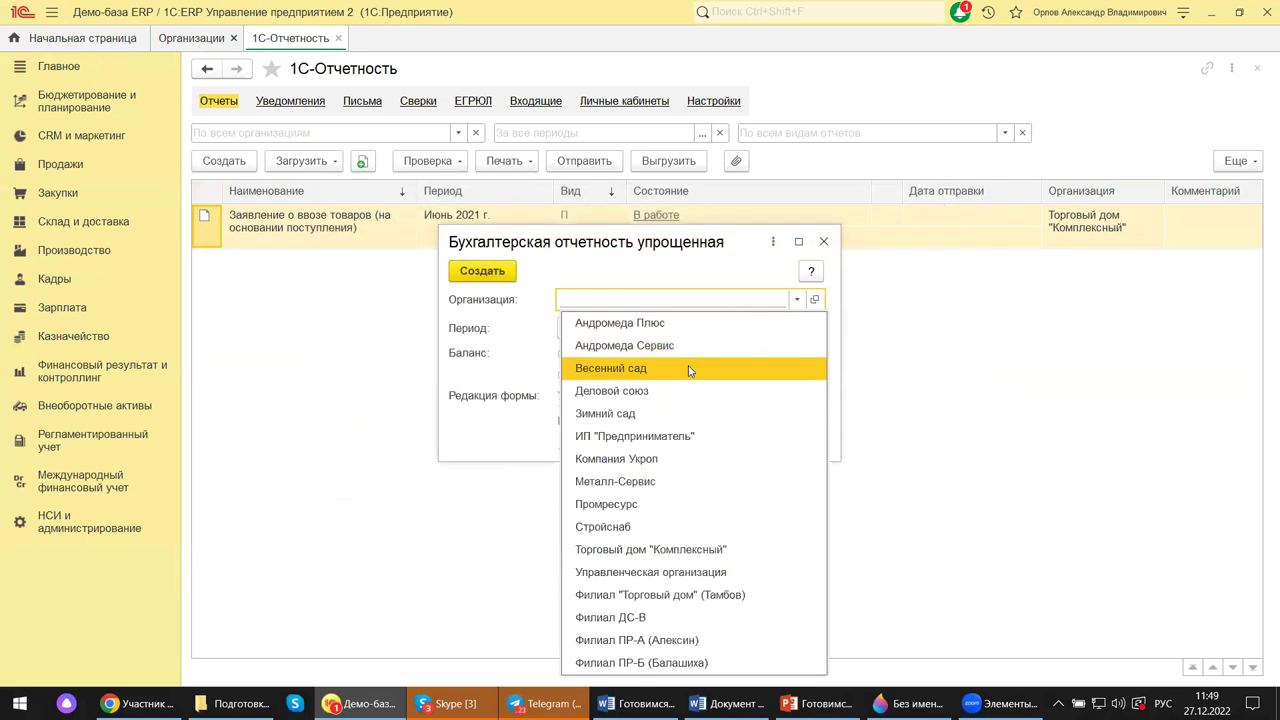
pyautogui.click(633, 345)
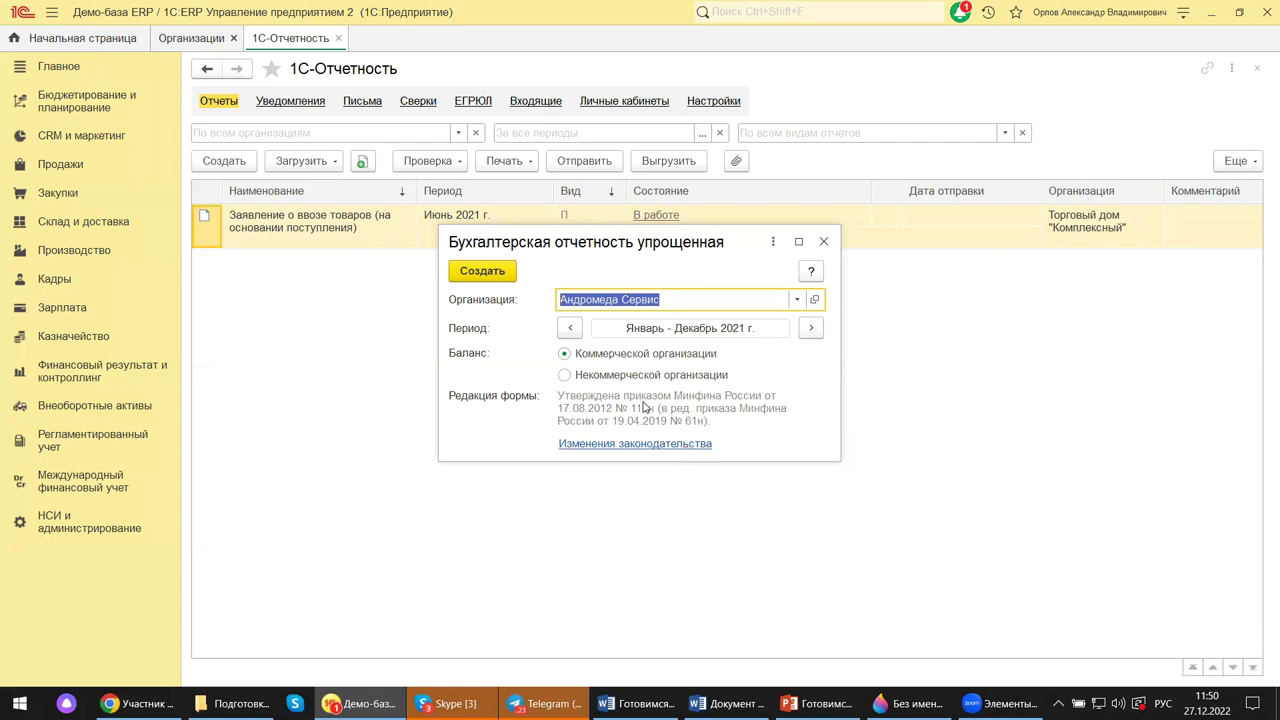
pyautogui.click(483, 274)
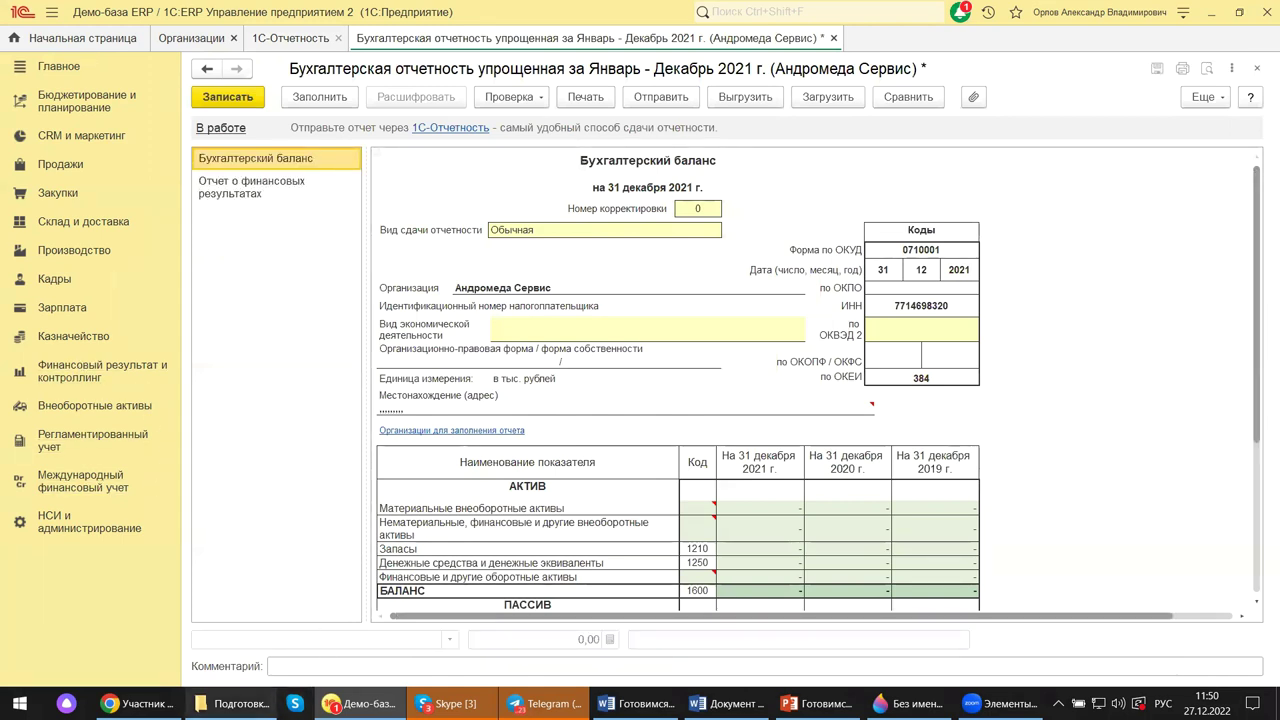
# Close the Андромеда Сервис simplified accounting report, saving its changes.
pyautogui.moveTo(640, 703)
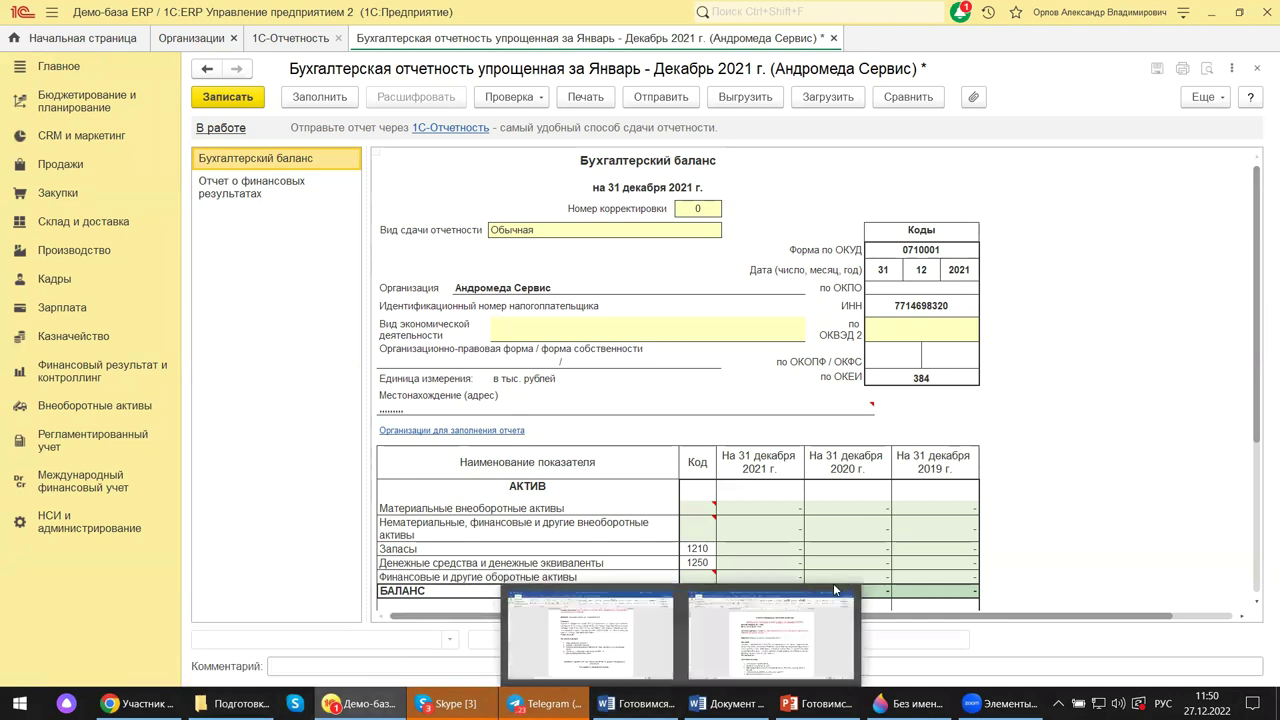
pyautogui.rightClick(1029, 242)
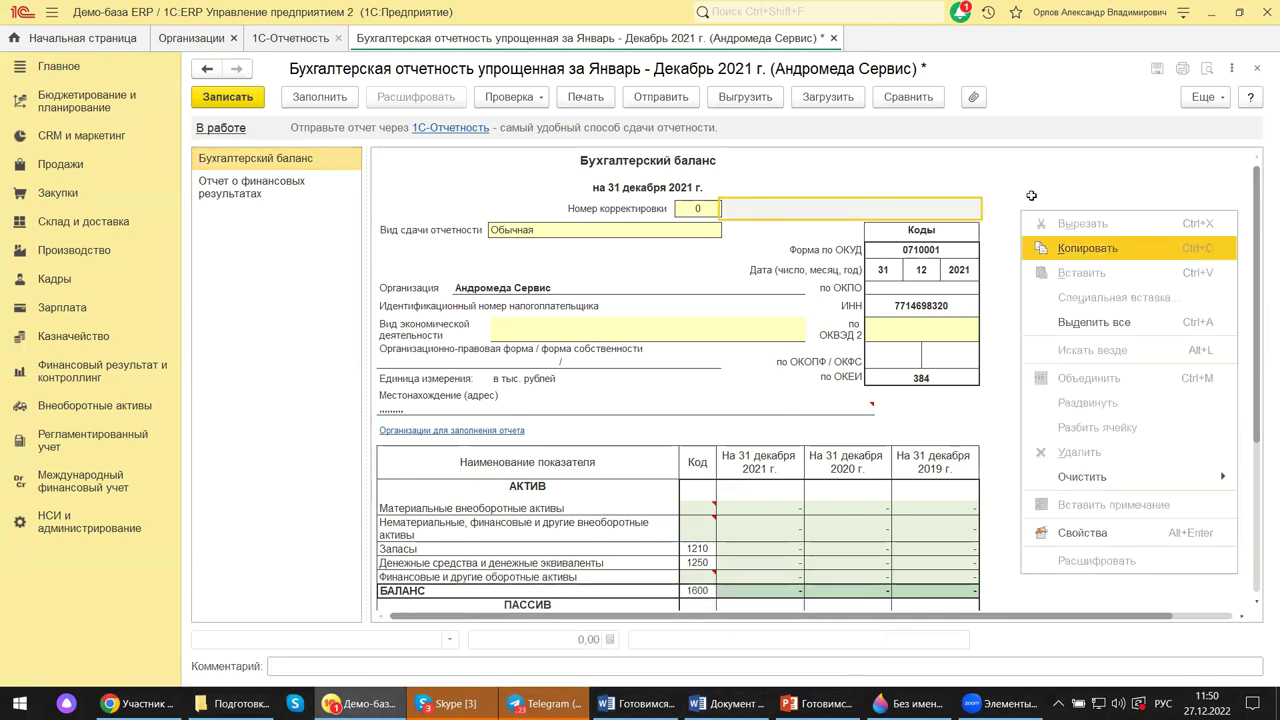
pyautogui.click(1257, 76)
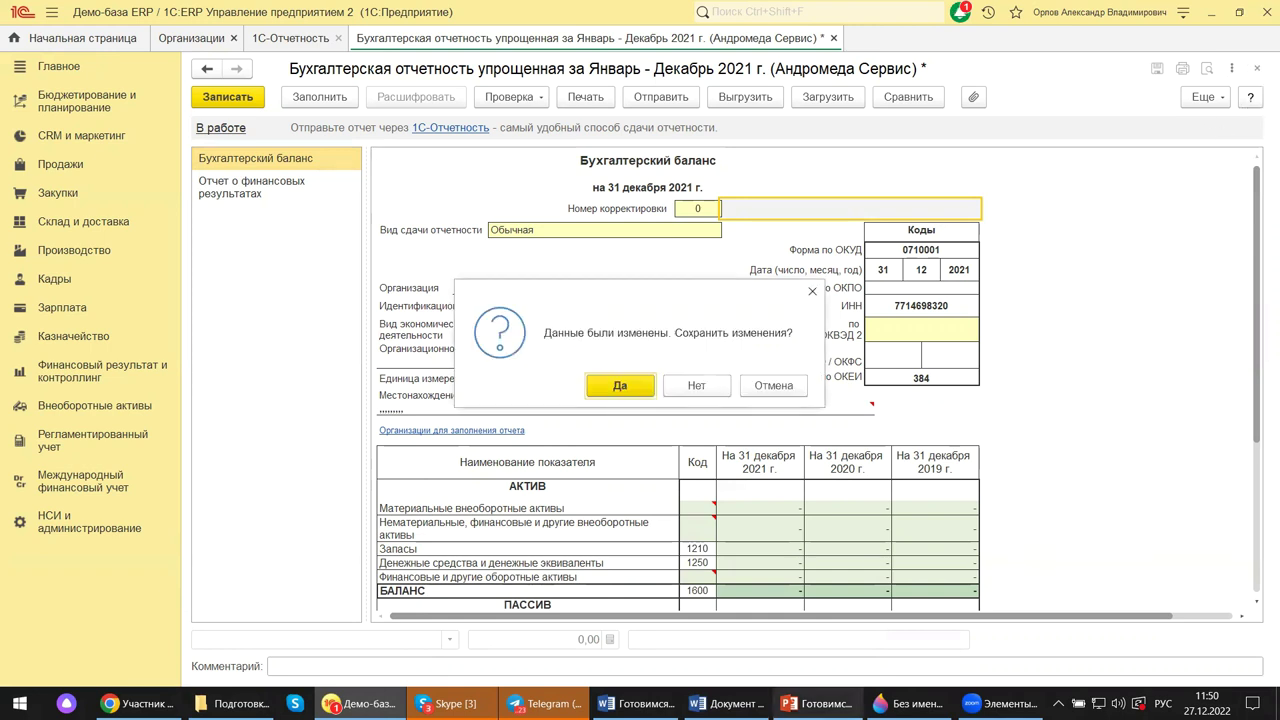
pyautogui.click(620, 386)
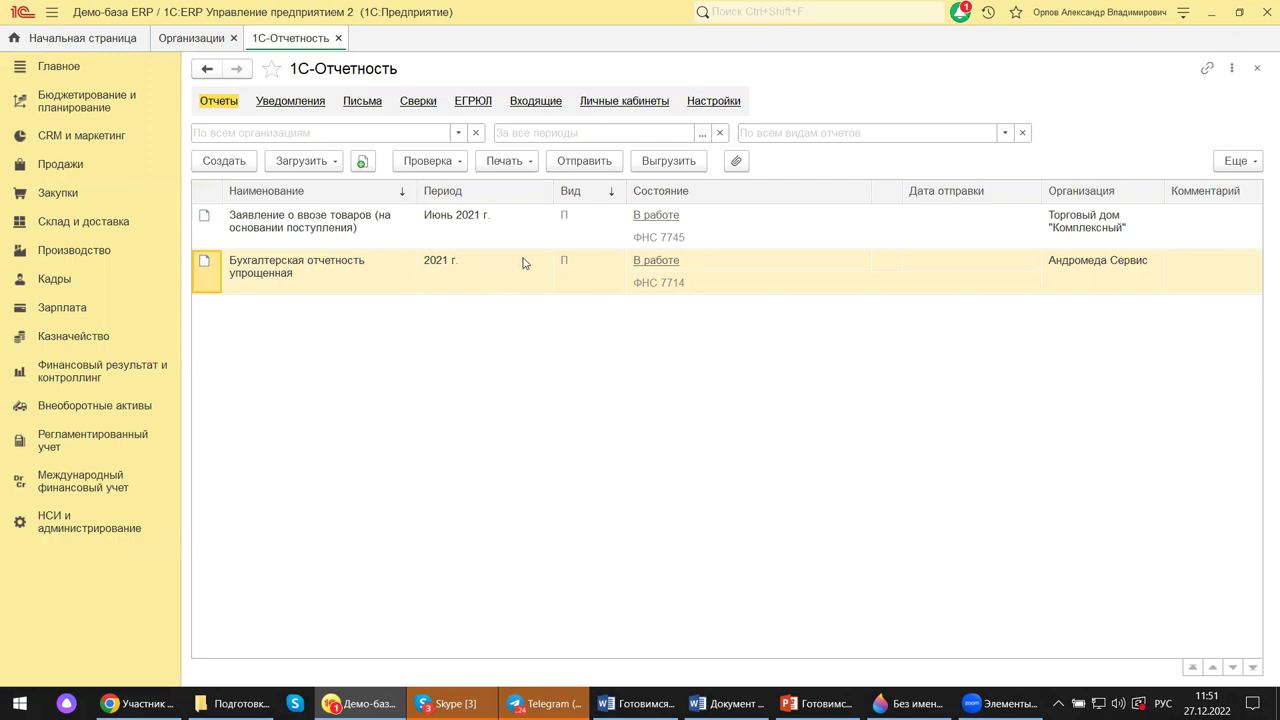
# Examine the status and tax authority shown for the two reports in the report list.
pyautogui.click(648, 263)
pyautogui.click(646, 260)
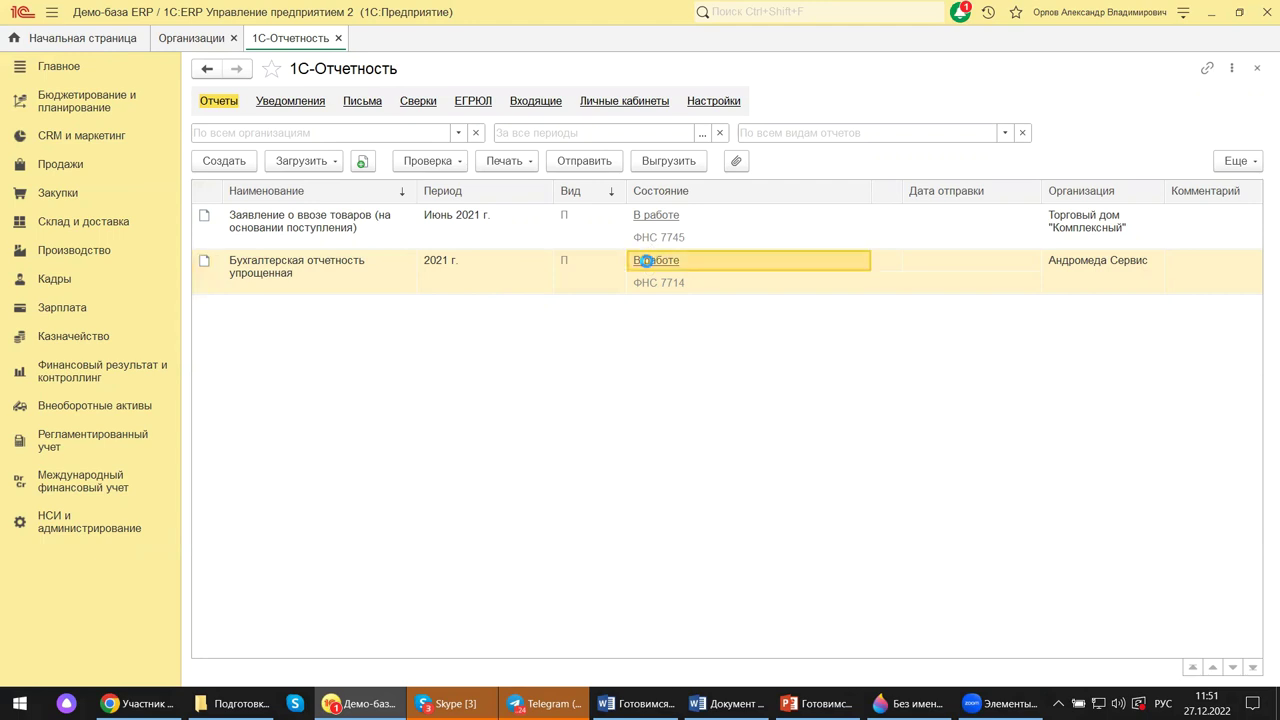
pyautogui.click(652, 260)
pyautogui.click(670, 285)
pyautogui.click(651, 240)
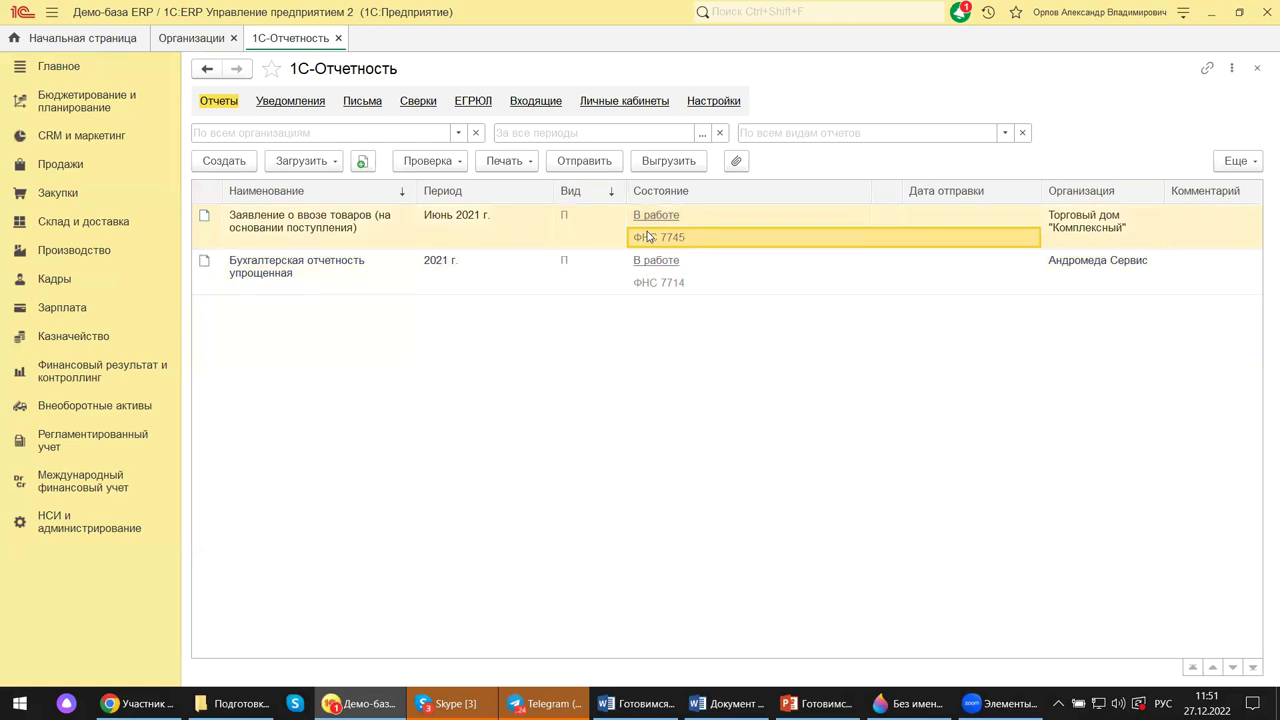
pyautogui.click(650, 285)
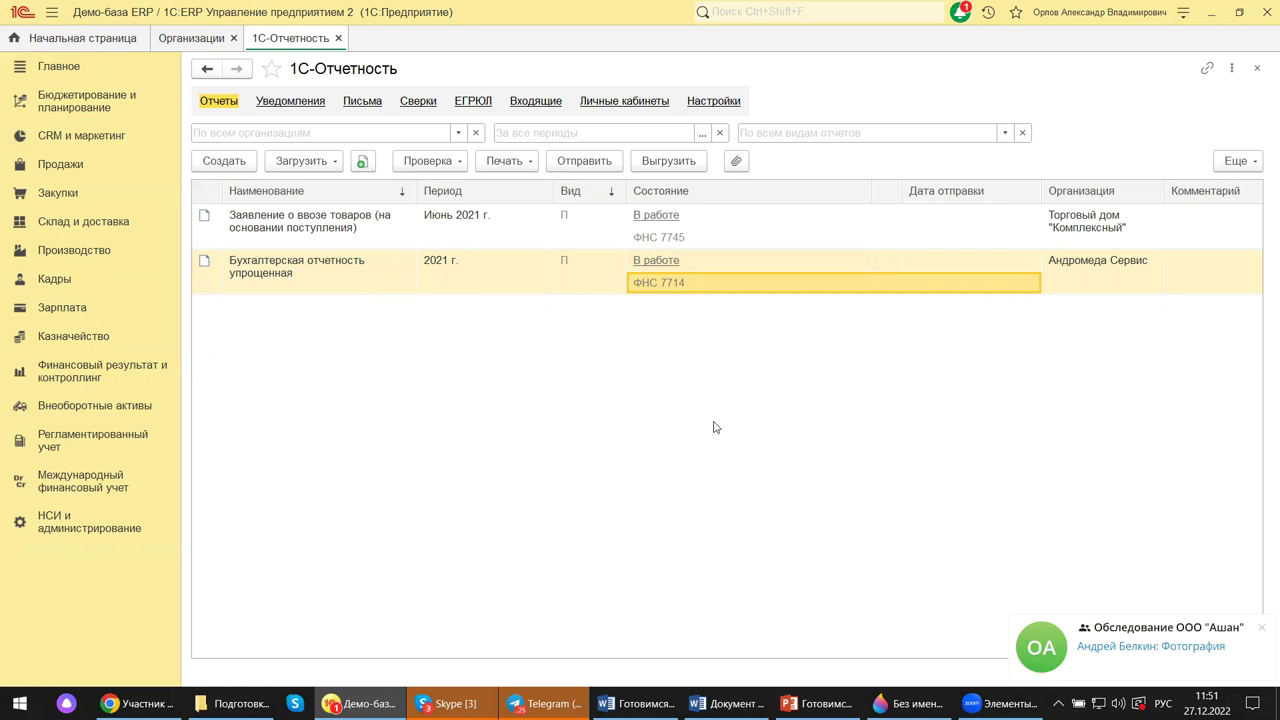
# Start exporting the Андромеда Сервис simplified report, decline the export, and view the report checking options.
pyautogui.click(1262, 634)
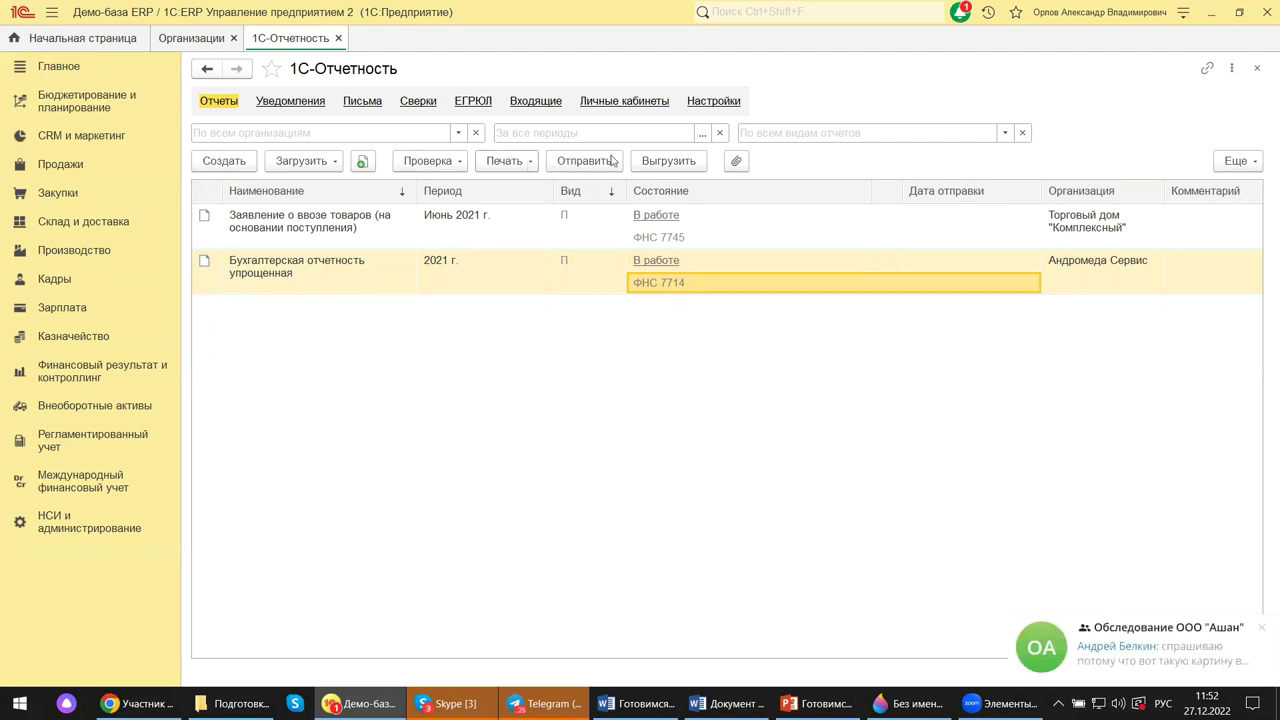
pyautogui.click(670, 162)
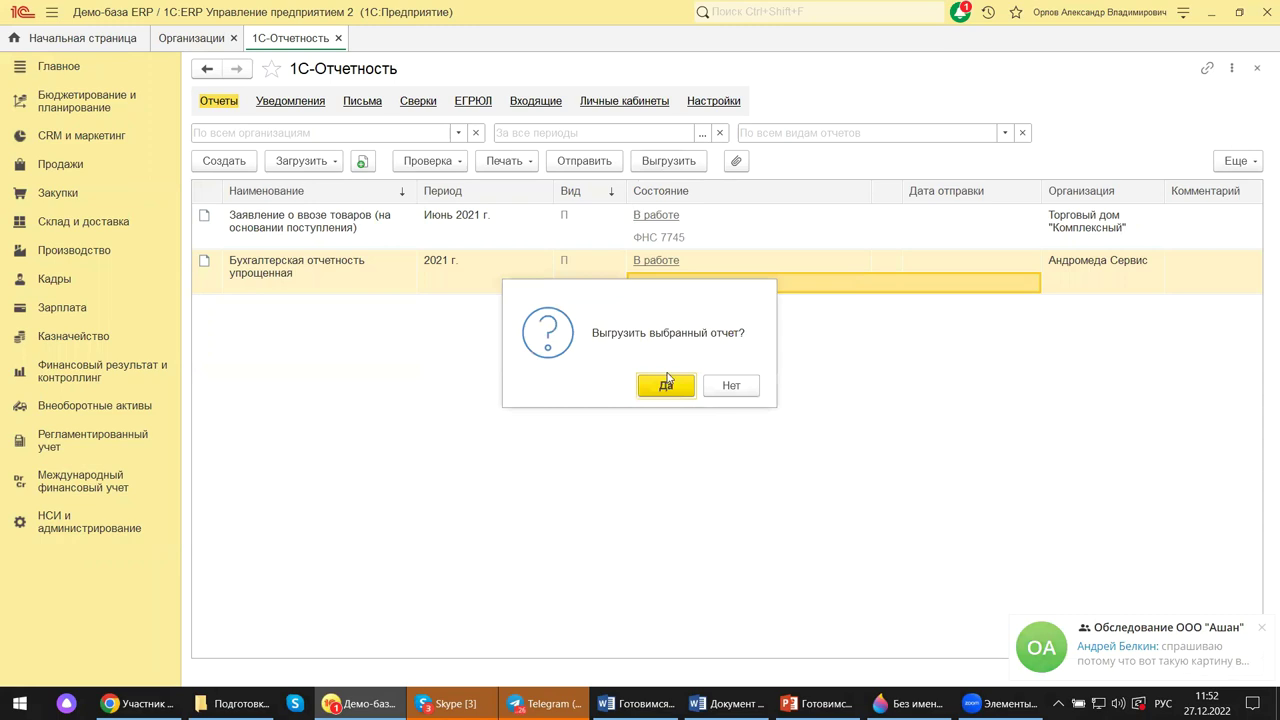
pyautogui.click(753, 387)
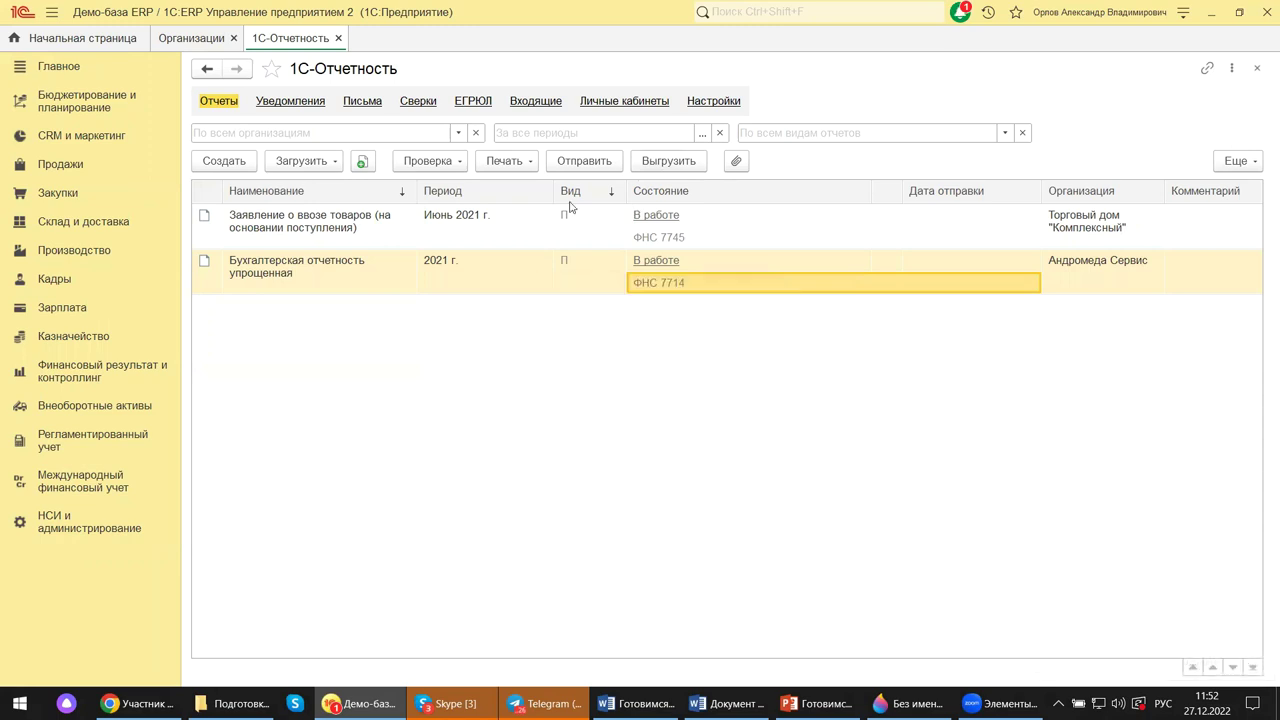
pyautogui.click(438, 161)
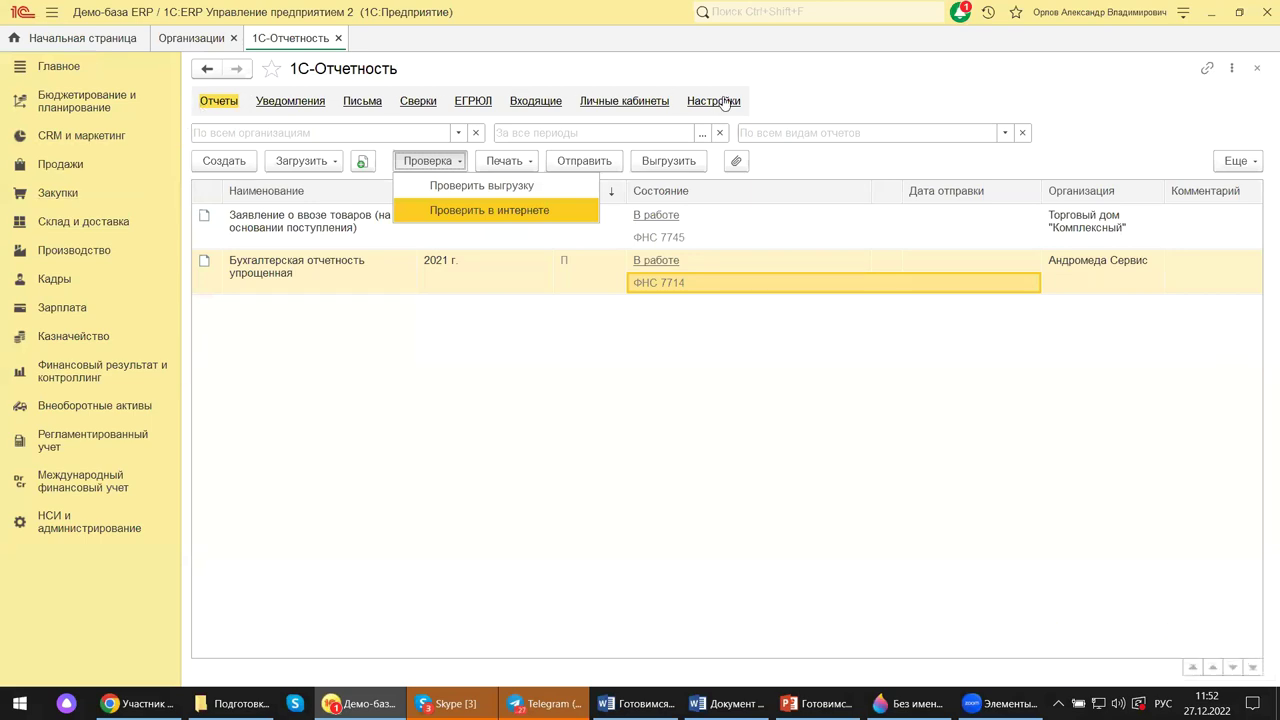
# Open Настройки проверки актуальности отчетов in the 1С-Отчетность settings, test the internet access parameters, and close the settings.
pyautogui.click(725, 102)
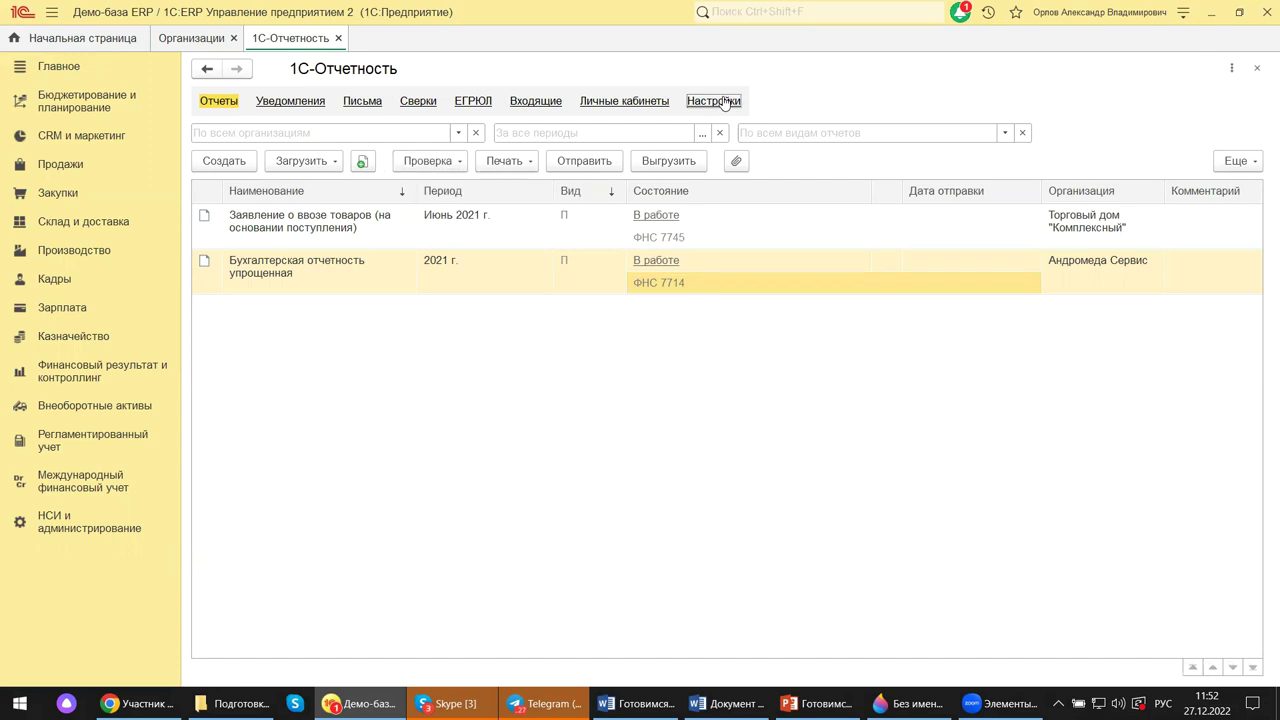
pyautogui.click(725, 102)
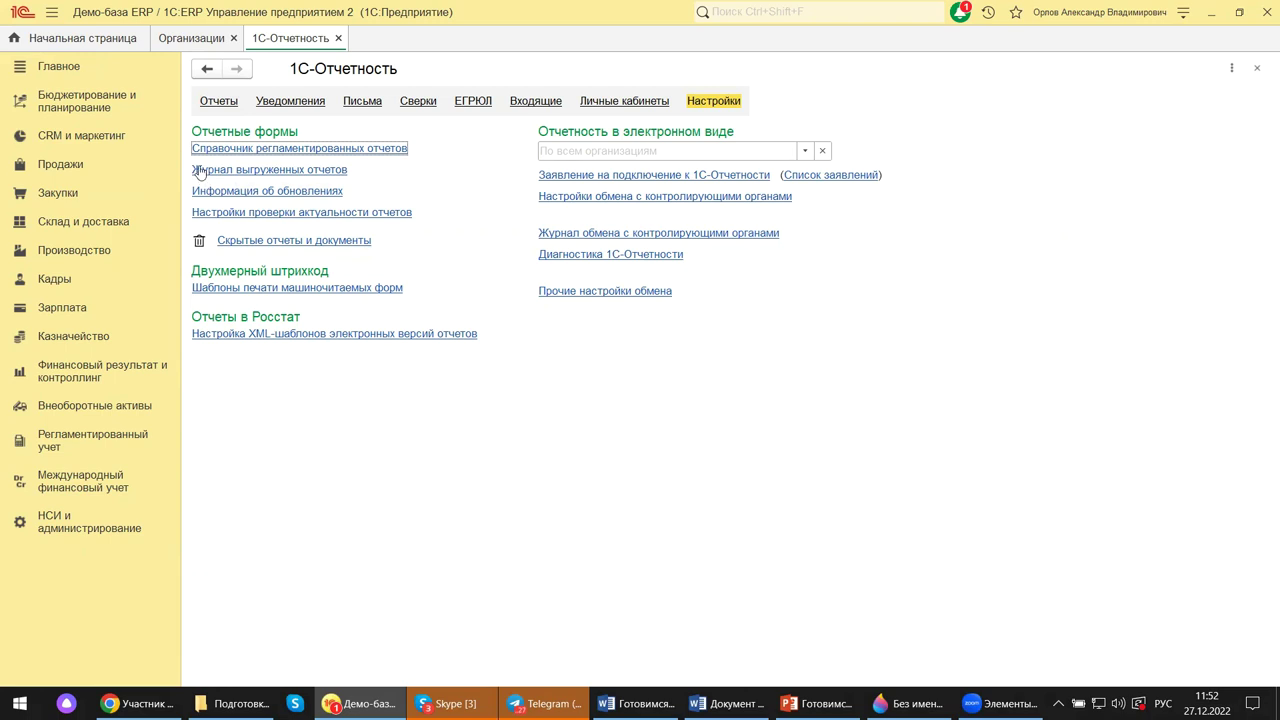
pyautogui.click(285, 217)
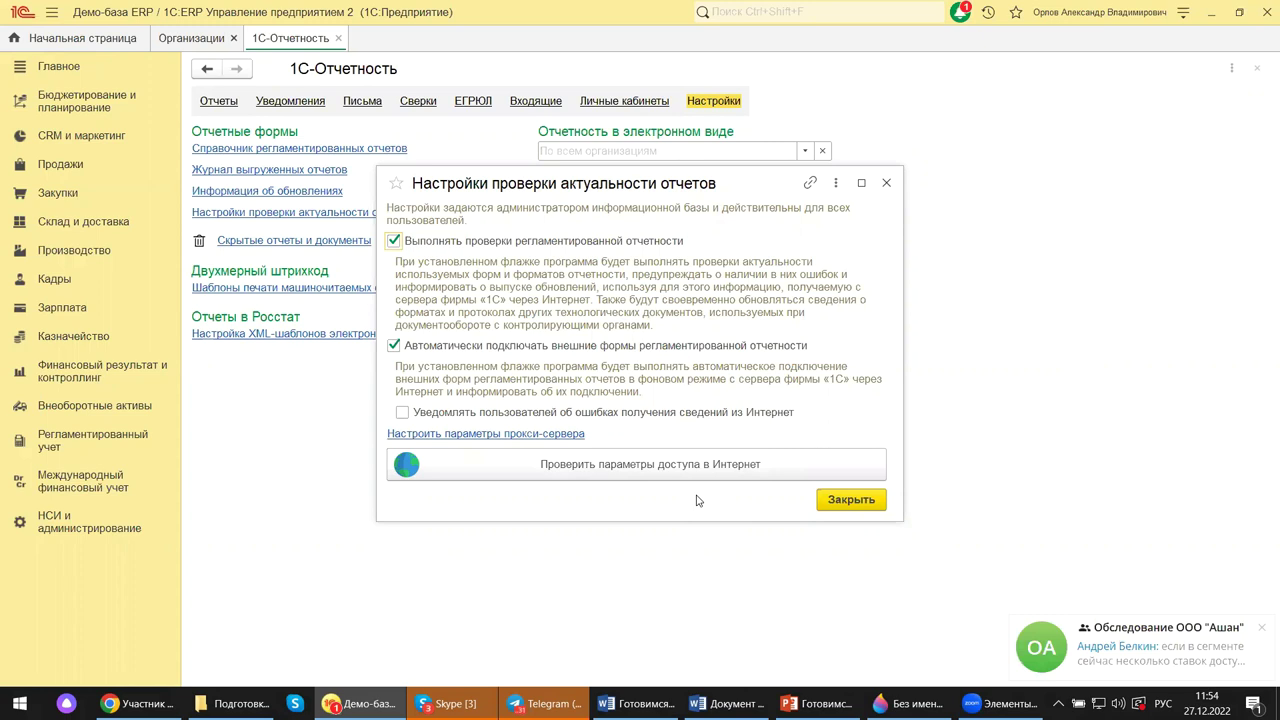
pyautogui.click(669, 464)
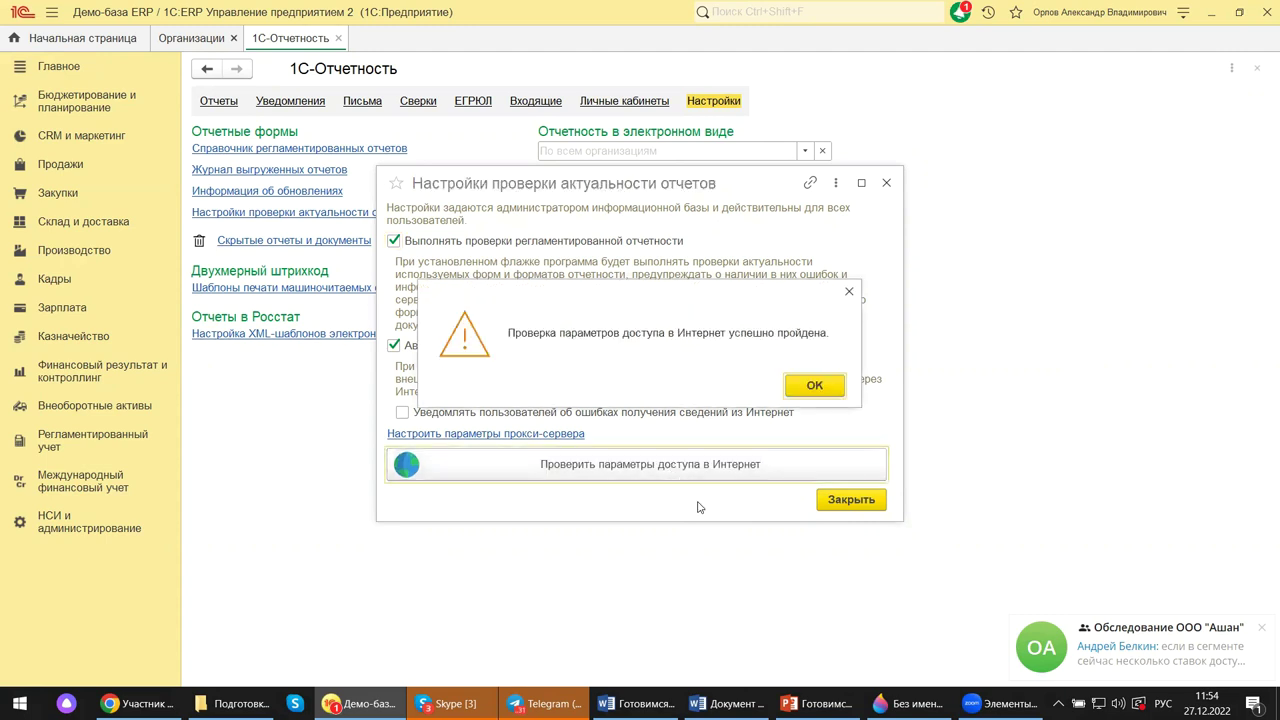
pyautogui.click(790, 390)
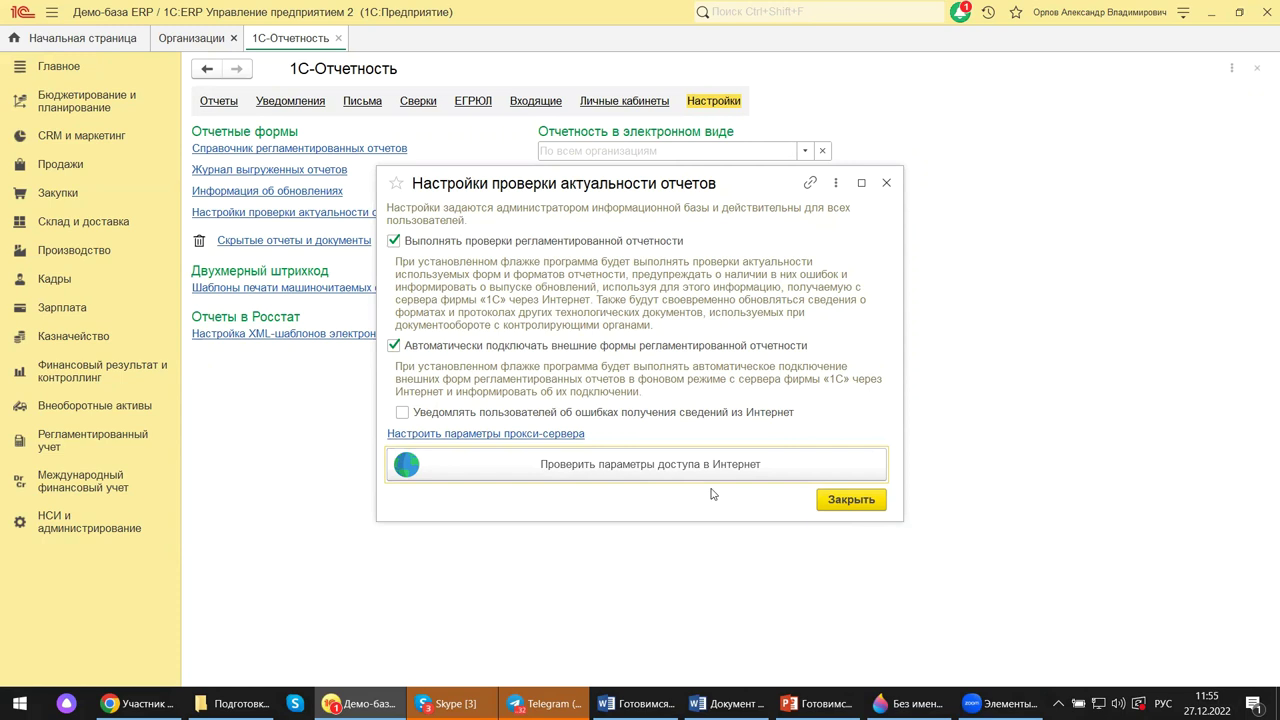
pyautogui.click(886, 186)
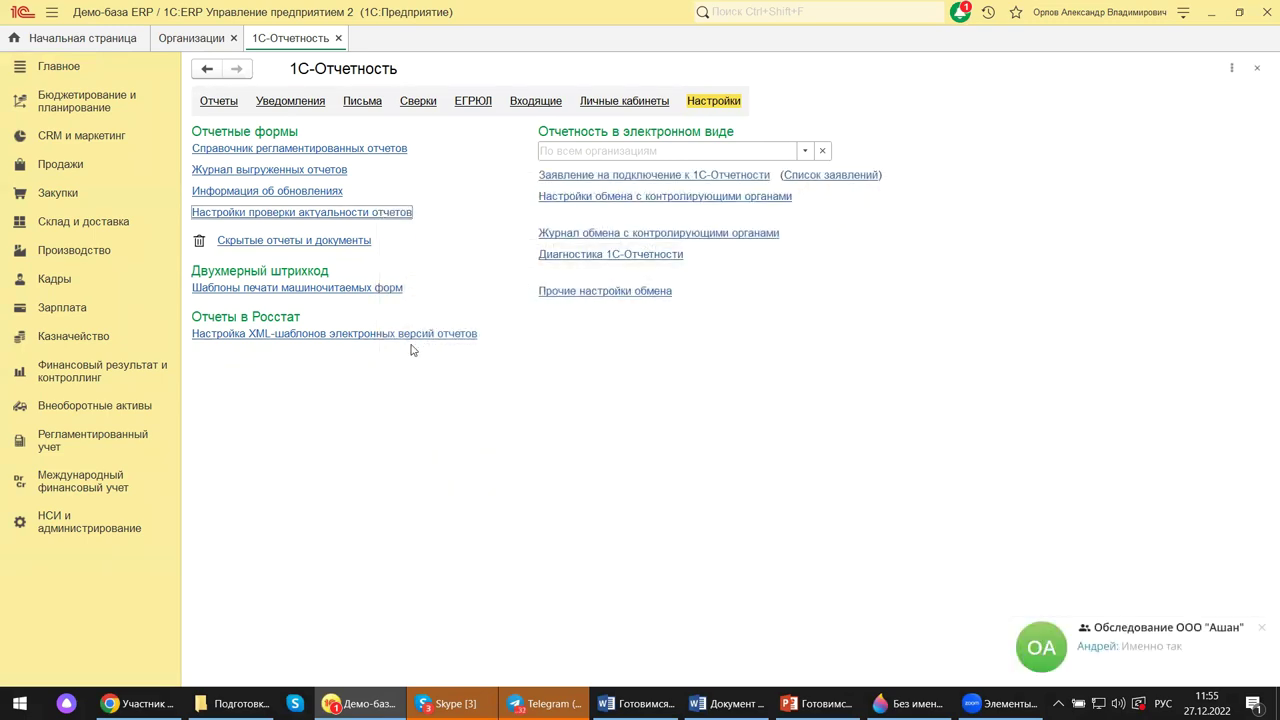
# Open Журнал обмена с контролирующими органами, briefly switch to the PowerPoint presentation, return to 1С:ERP and decline opening the accounts directory.
pyautogui.click(670, 235)
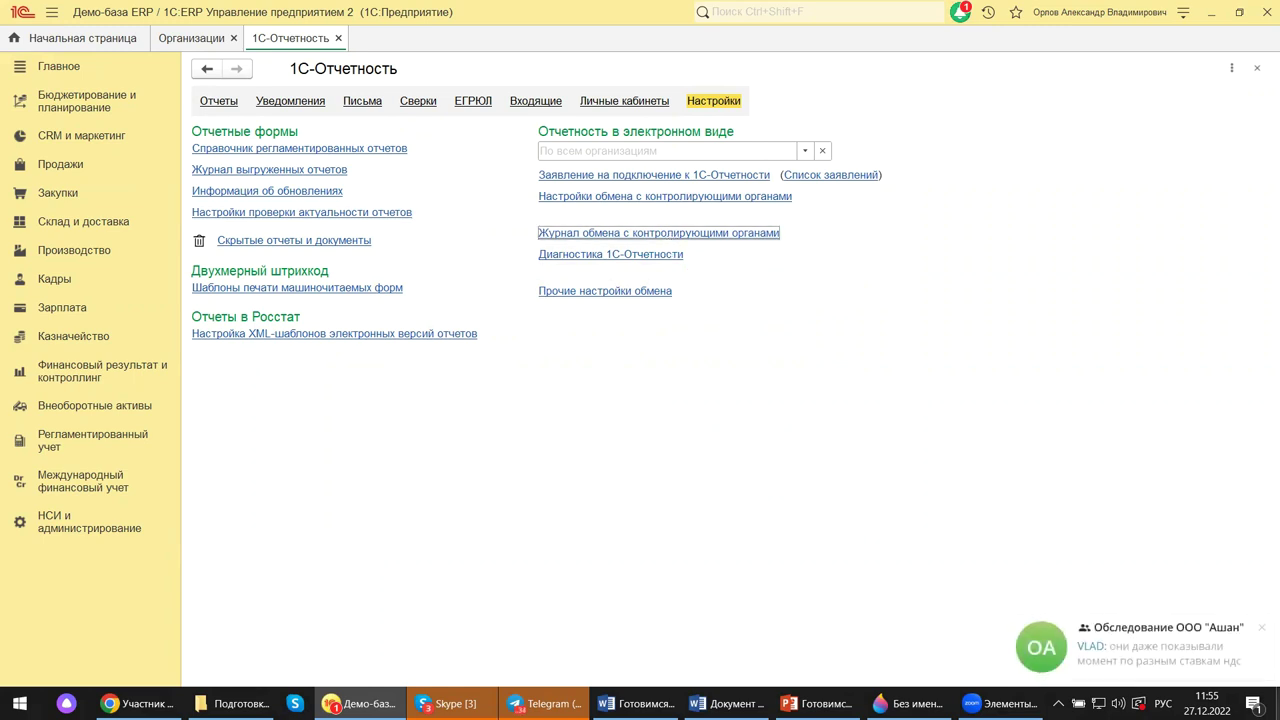
pyautogui.click(1263, 632)
pyautogui.hotkey('alt', 'Tab')
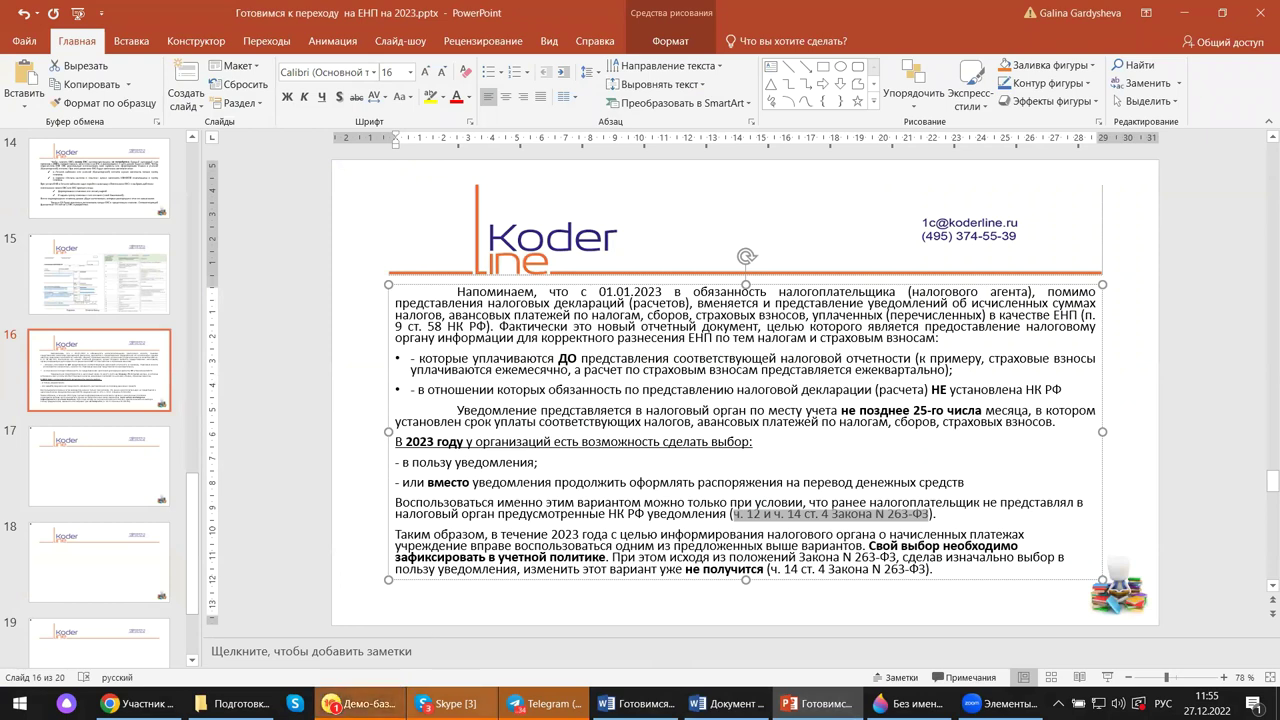
pyautogui.moveTo(360, 703)
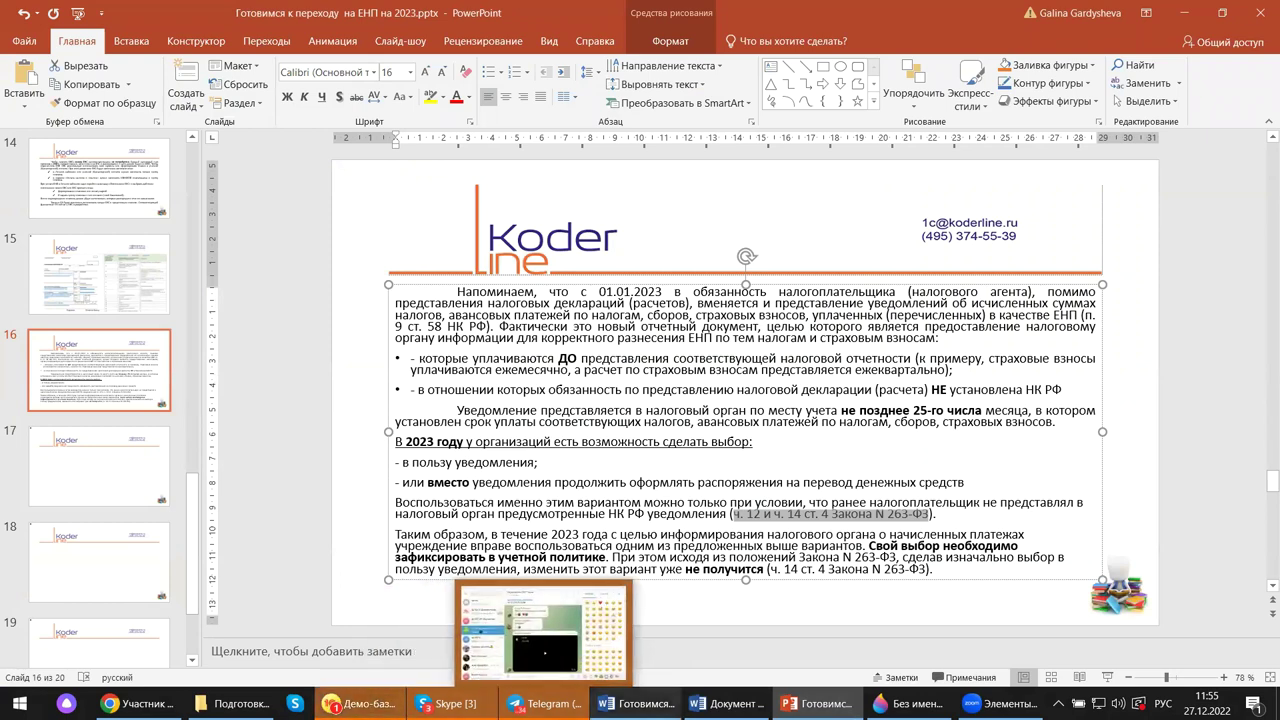
pyautogui.moveTo(720, 703)
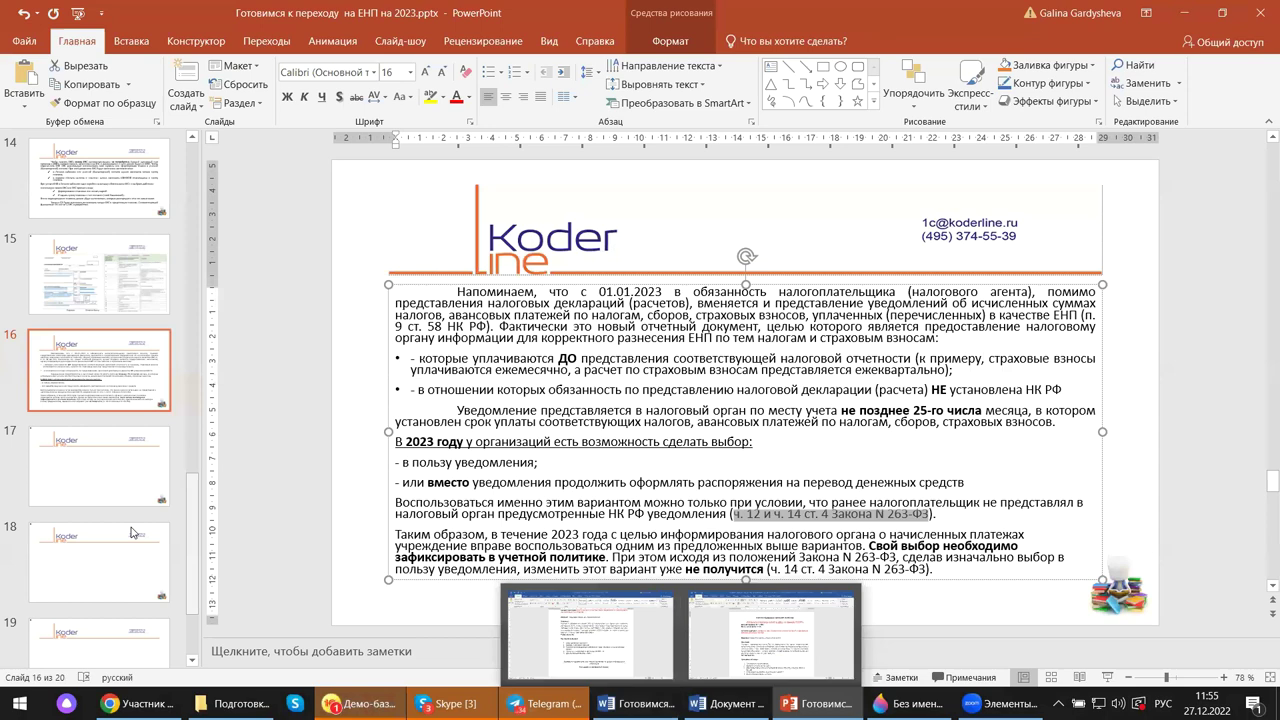
pyautogui.click(195, 548)
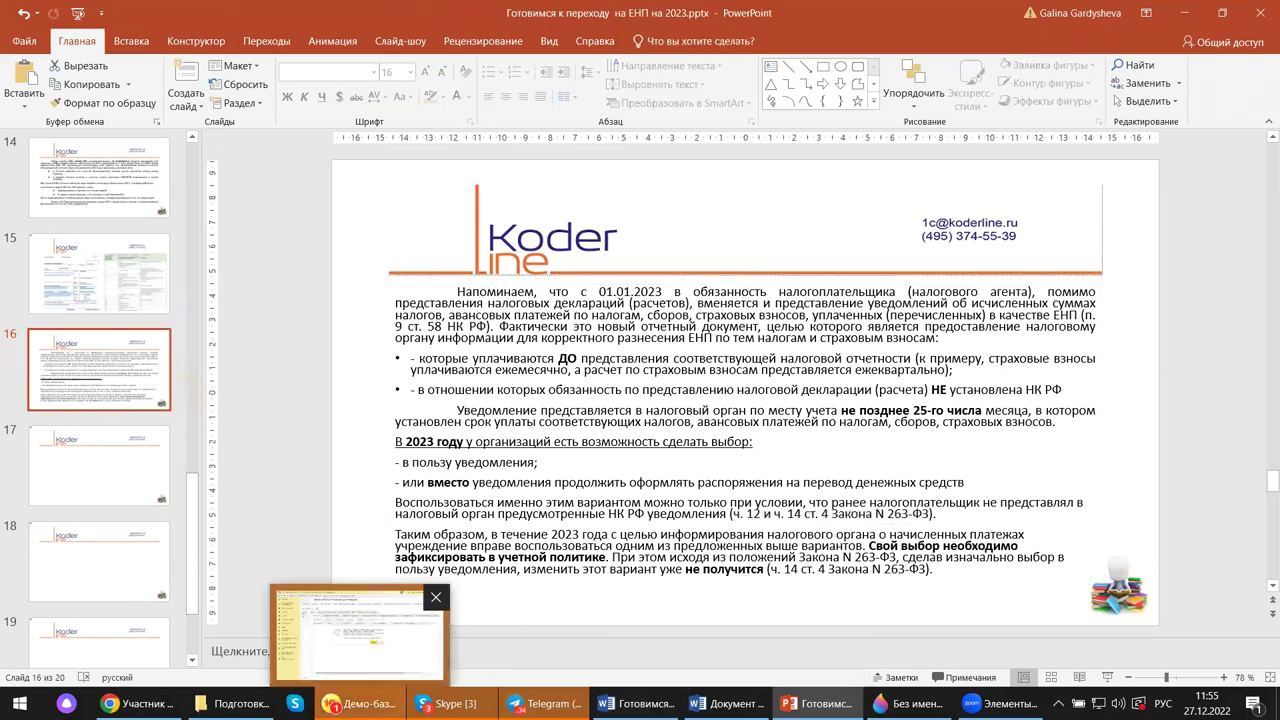
pyautogui.click(360, 703)
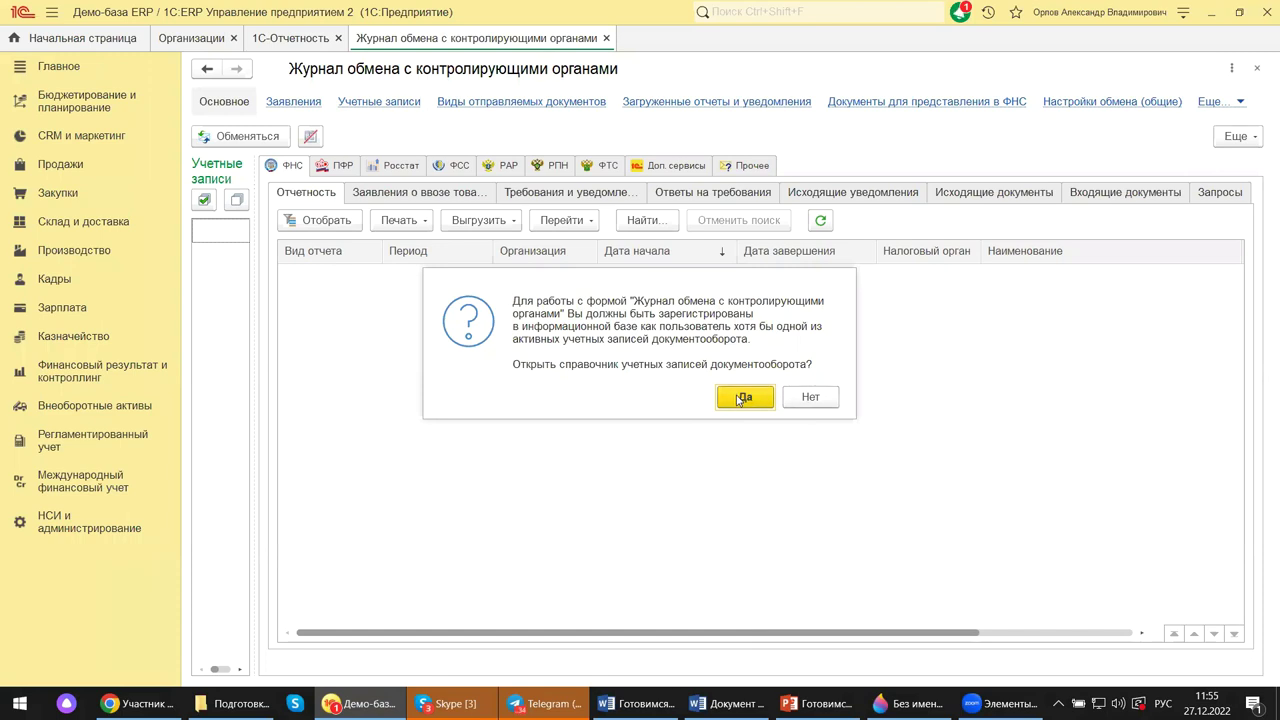
pyautogui.click(806, 397)
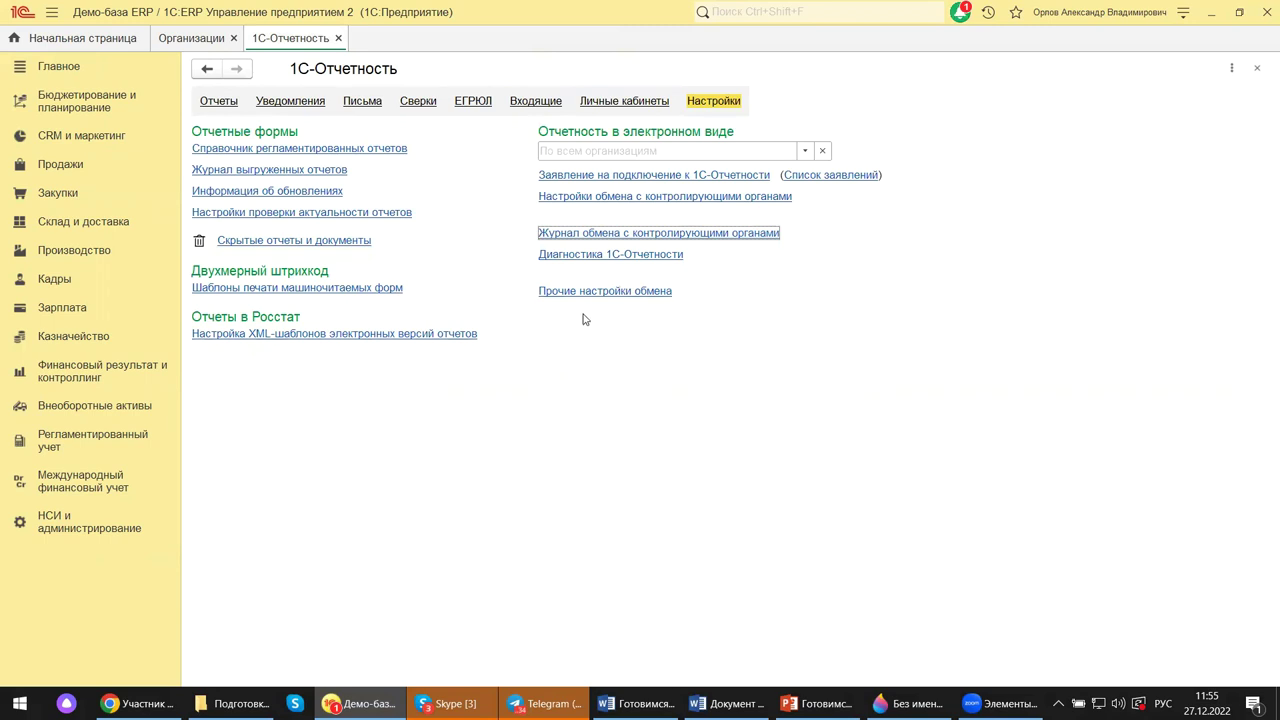
# View the organisations offered in the Отчетность в электронном виде filter without choosing one.
pyautogui.click(805, 151)
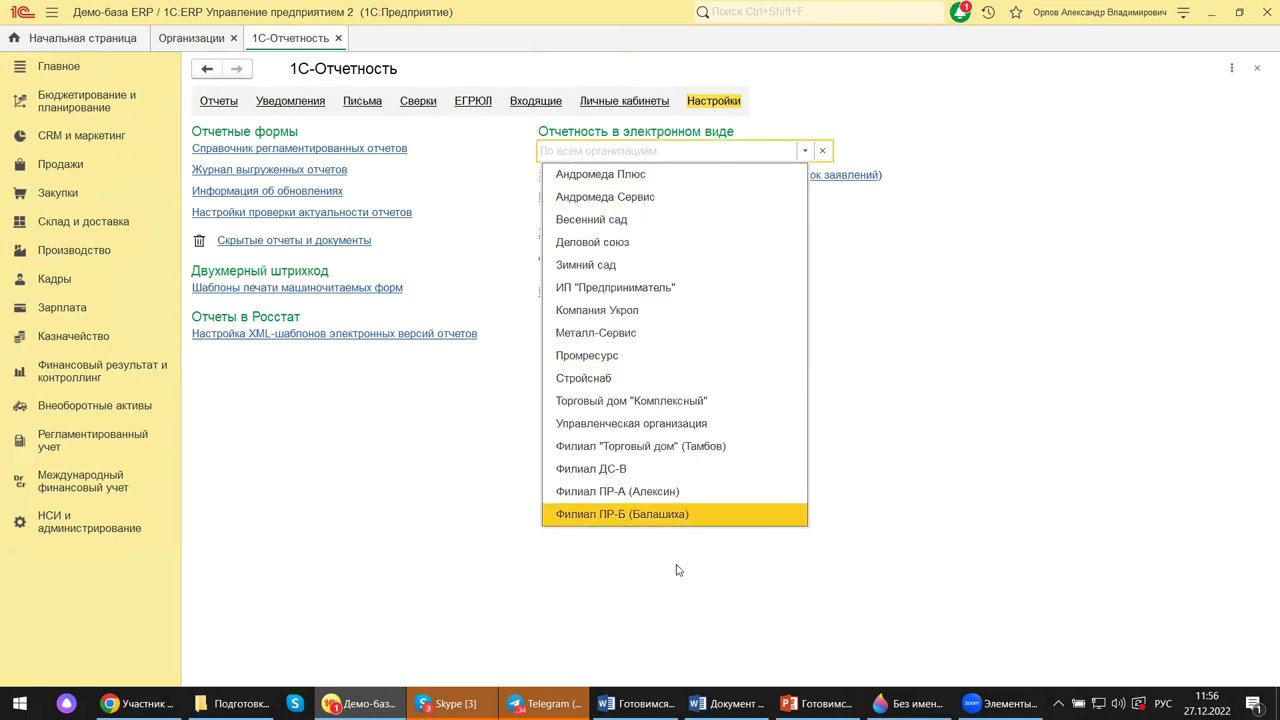
pyautogui.click(899, 348)
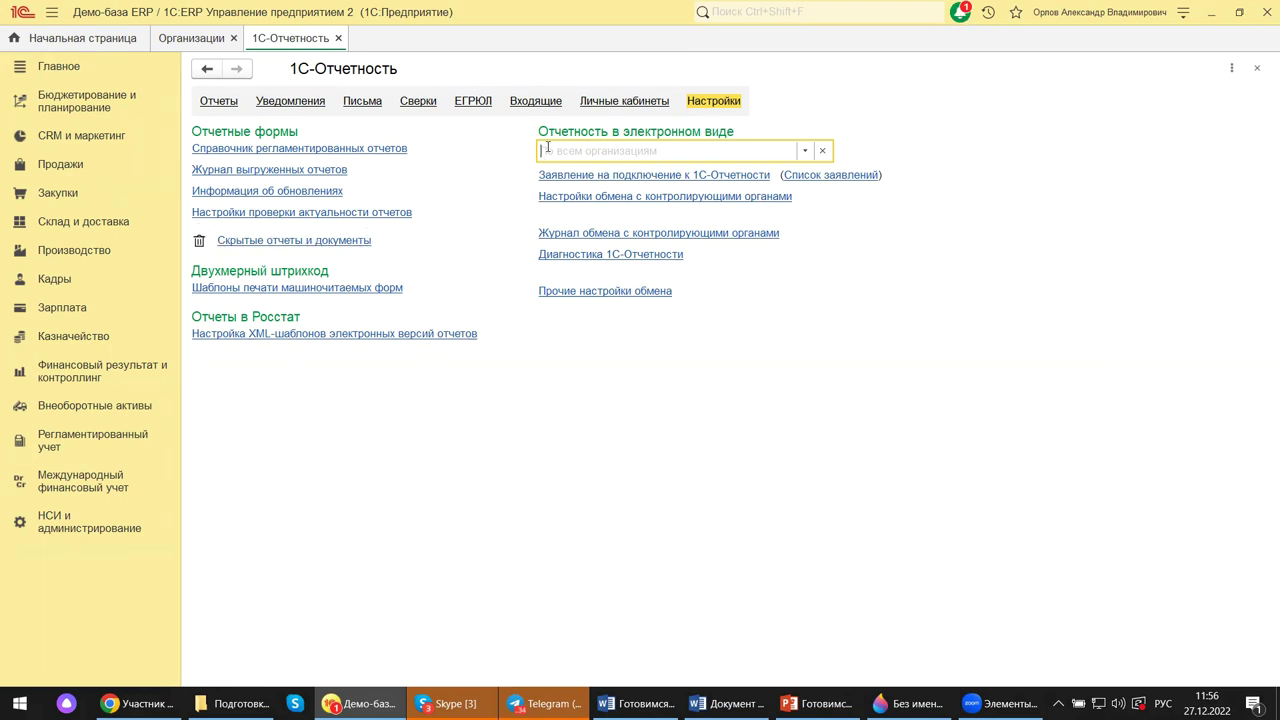
# Open the НСИ и администрирование section.
pyautogui.click(53, 532)
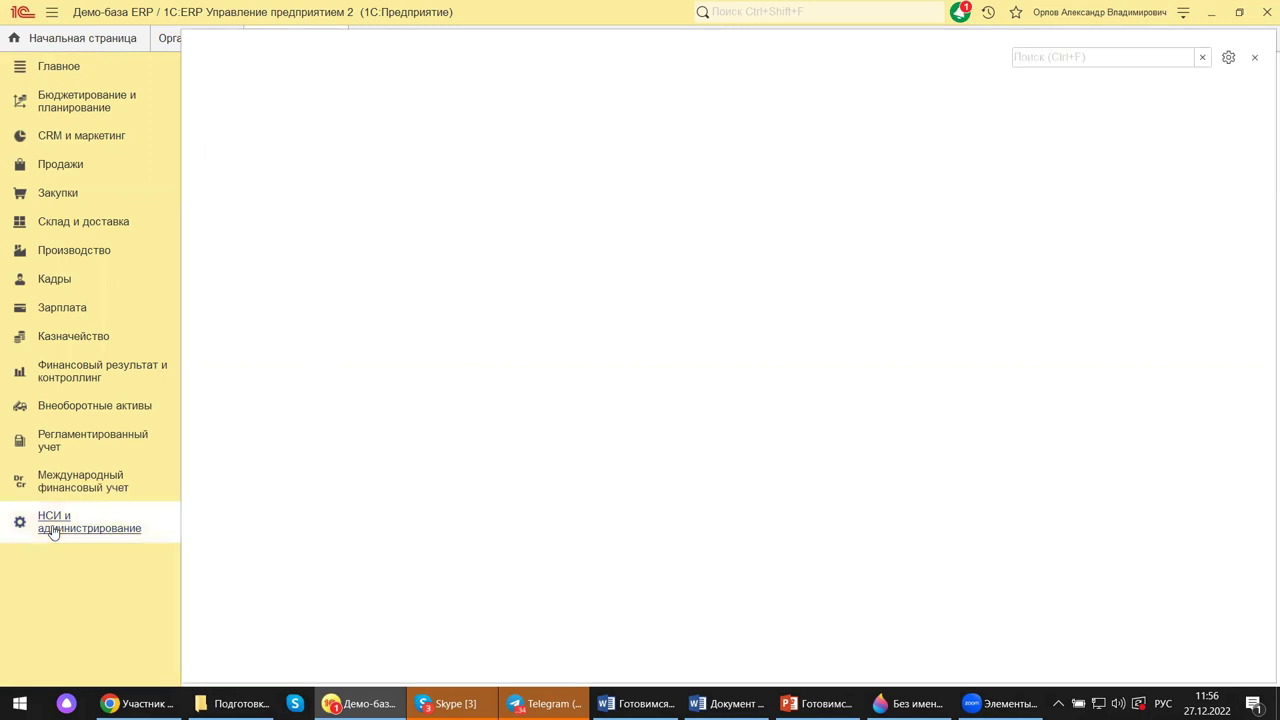